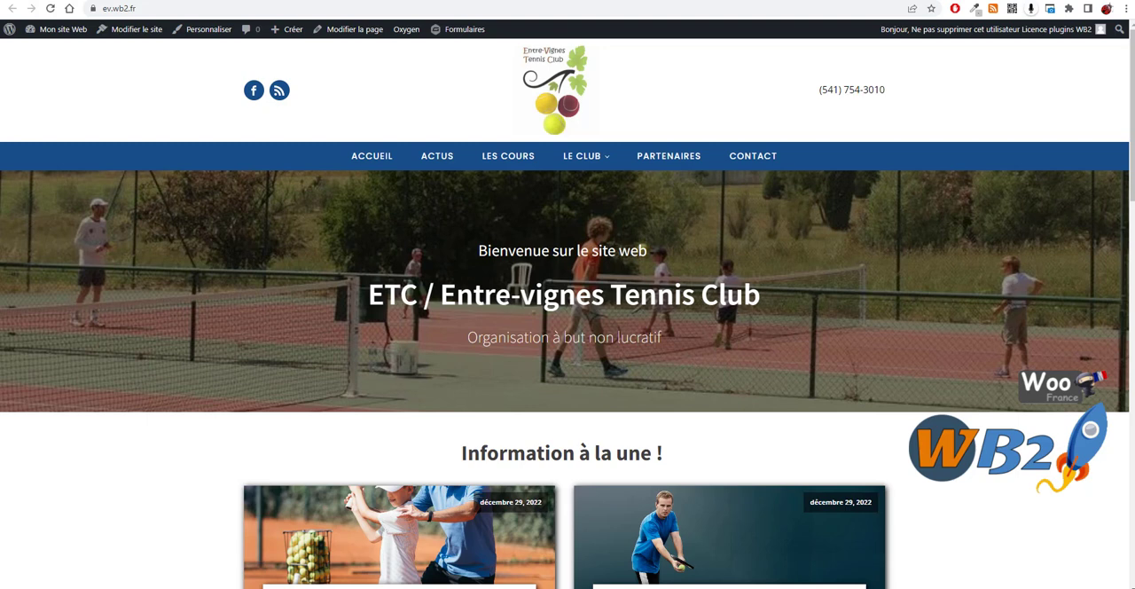
Step: Examine the post layouts in the homepage's "Information à la une !" and "L'actualité du club" sections
scroll(451, 256, "down", 3)
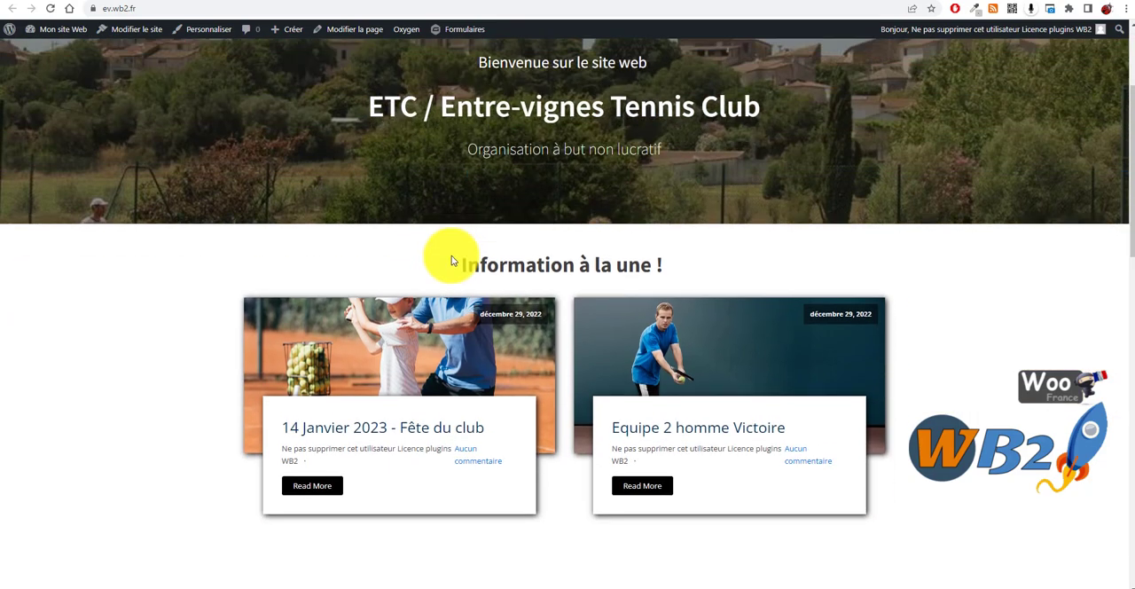
scroll(405, 287, "down", 3)
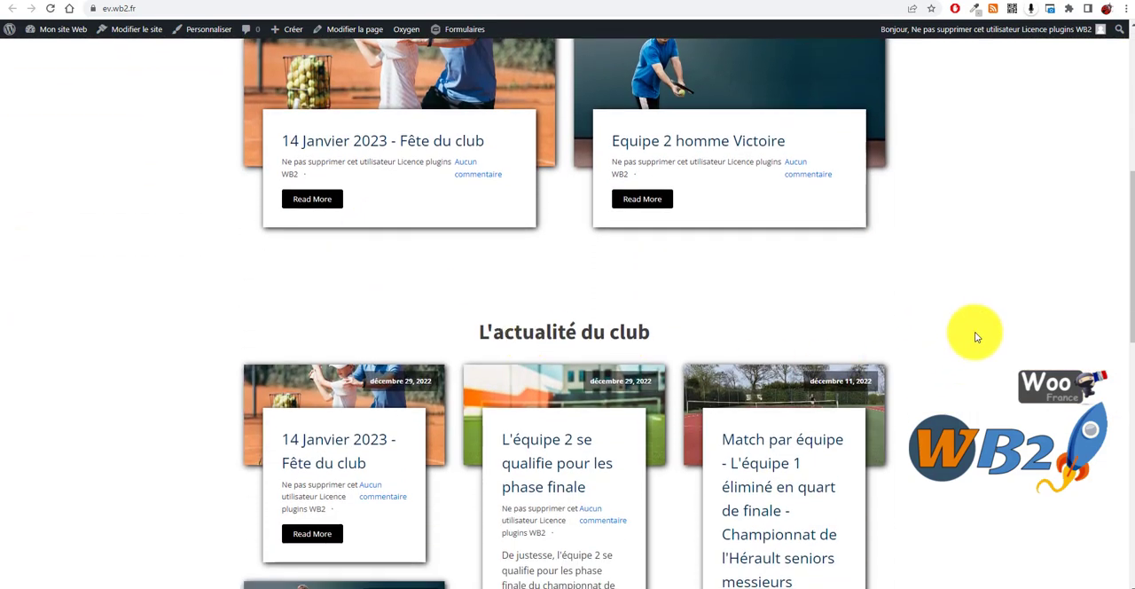
scroll(942, 298, "up", 3)
left_click_drag(438, 203, 830, 496)
left_click(805, 523)
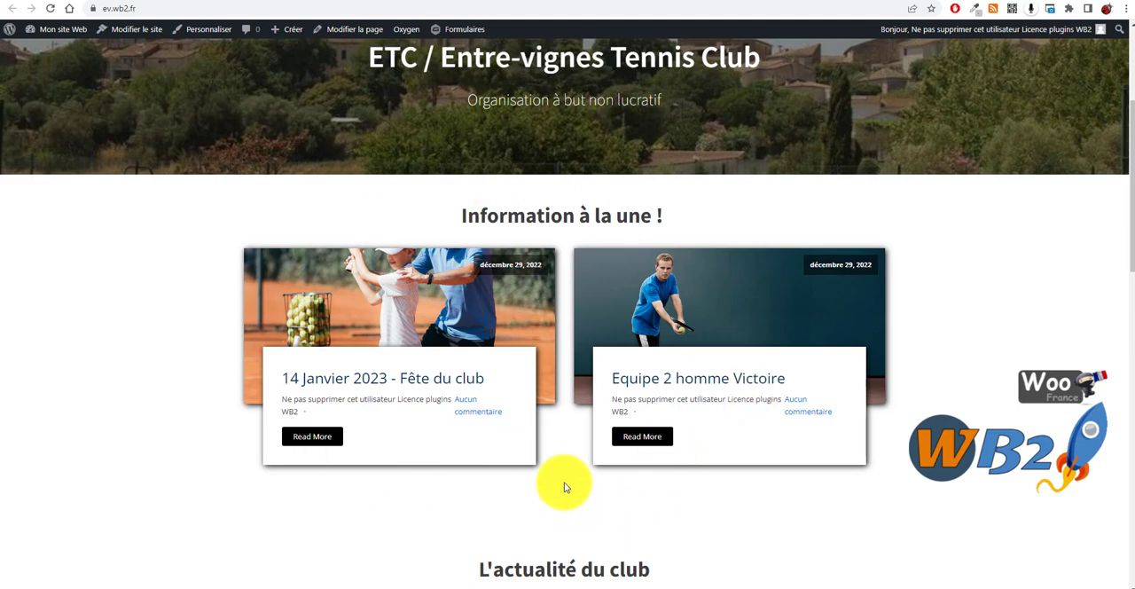
scroll(568, 480, "down", 3)
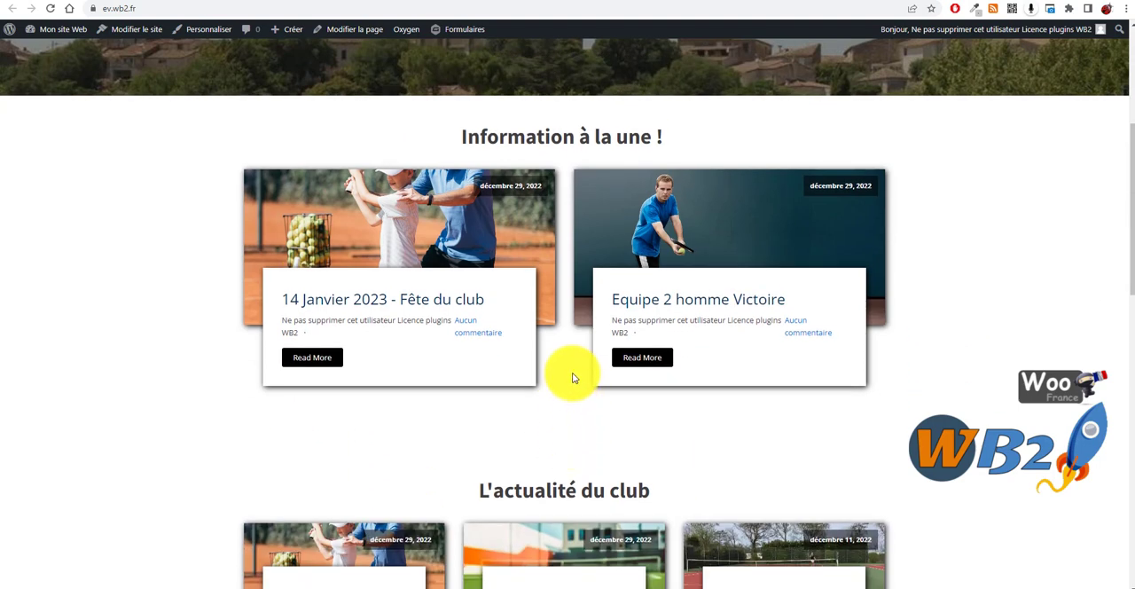
scroll(861, 372, "down", 8)
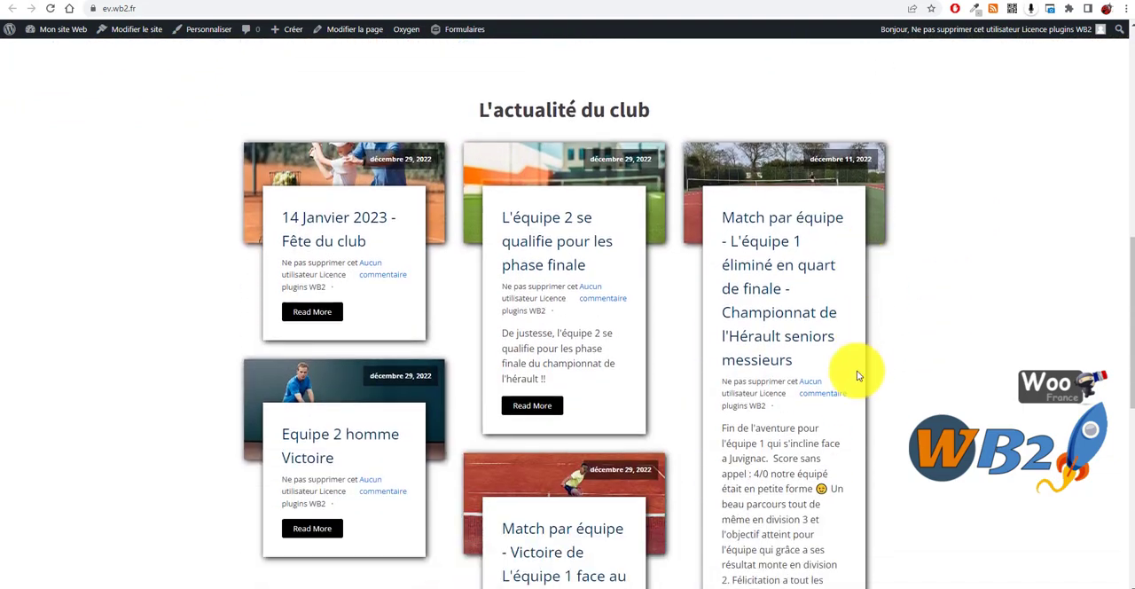
scroll(496, 457, "up", 8)
scroll(791, 423, "up", 6)
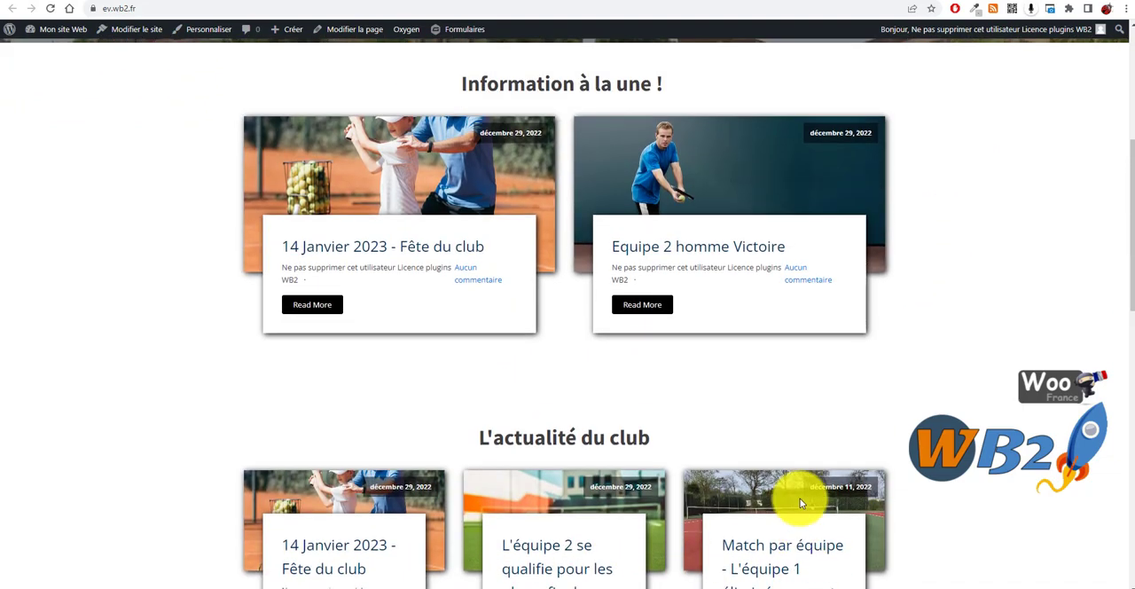
scroll(870, 469, "down", 3)
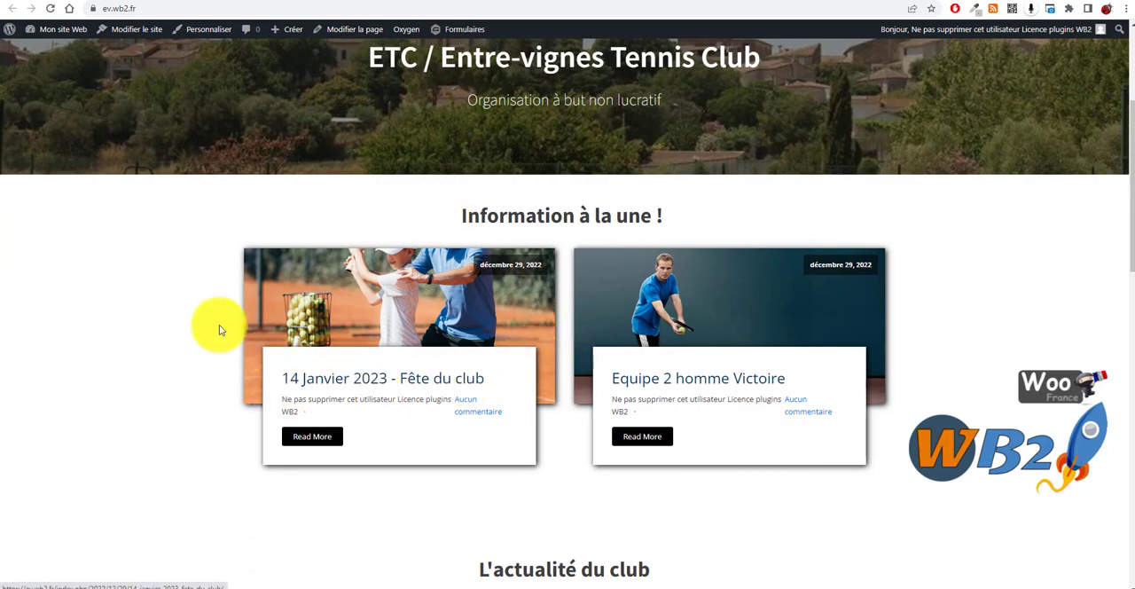
scroll(219, 330, "up", 3)
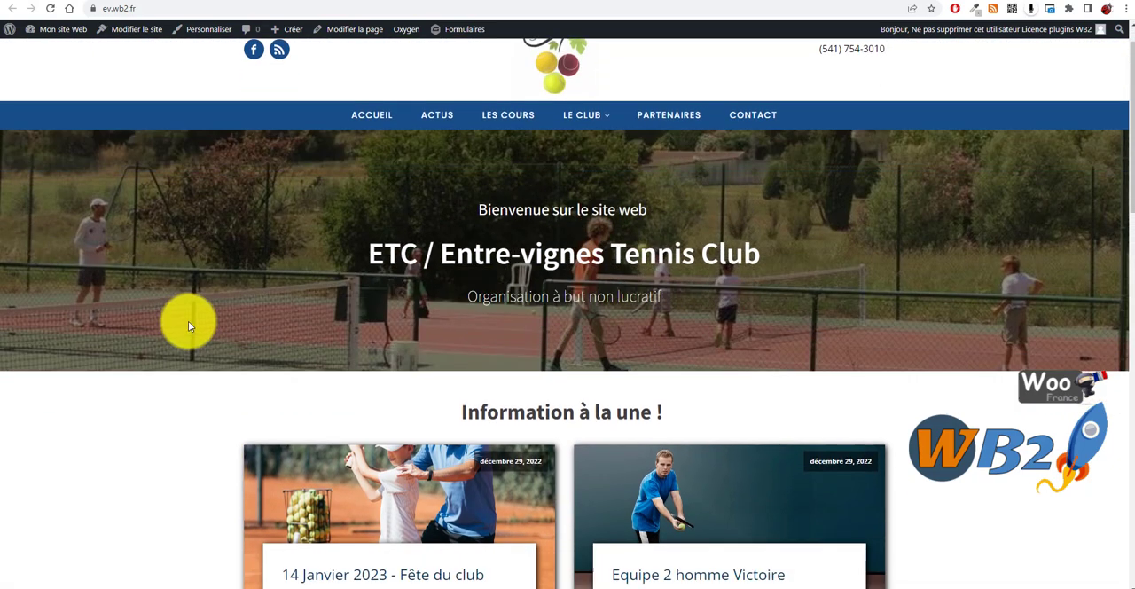
scroll(188, 327, "down", 2)
scroll(200, 337, "up", 2)
scroll(222, 283, "down", 2)
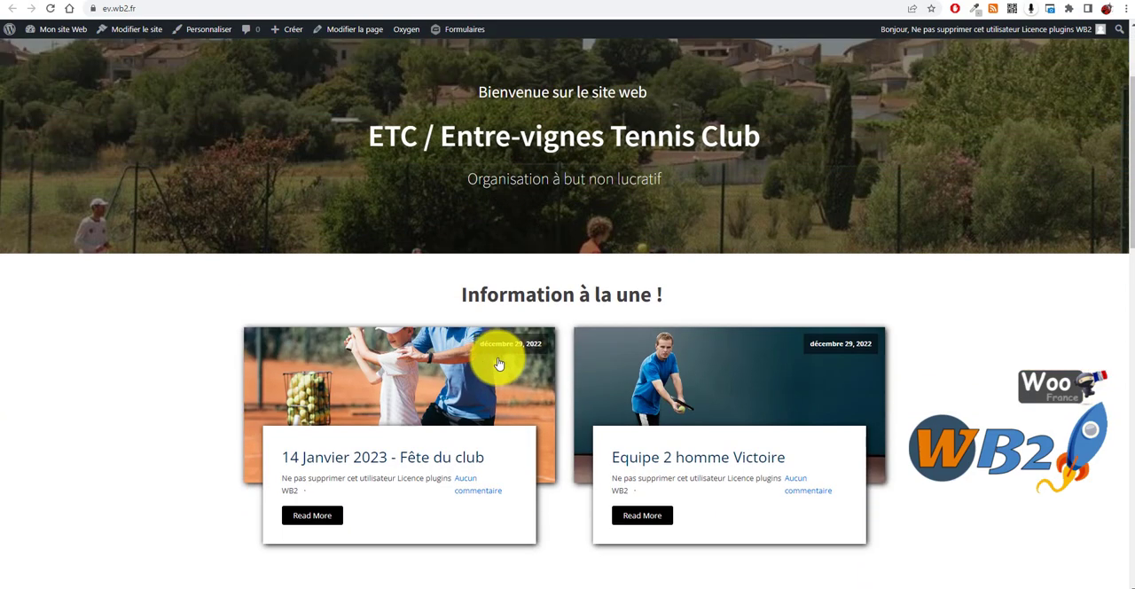
Step: Open the site's WordPress dashboard in a new browser tab and switch to it
scroll(499, 364, "up", 2)
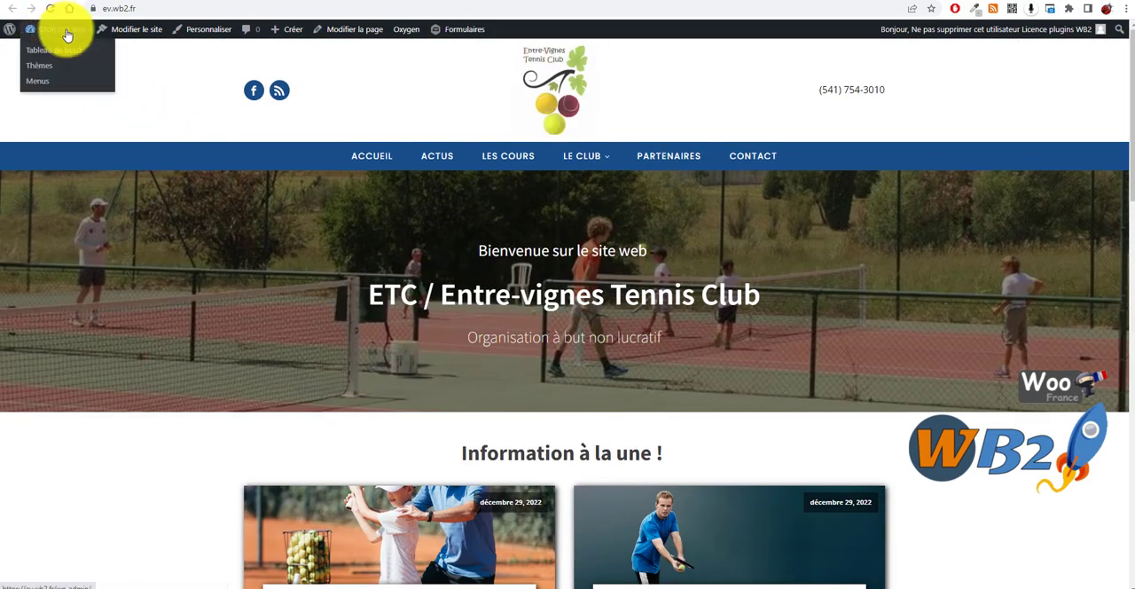
right_click(67, 50)
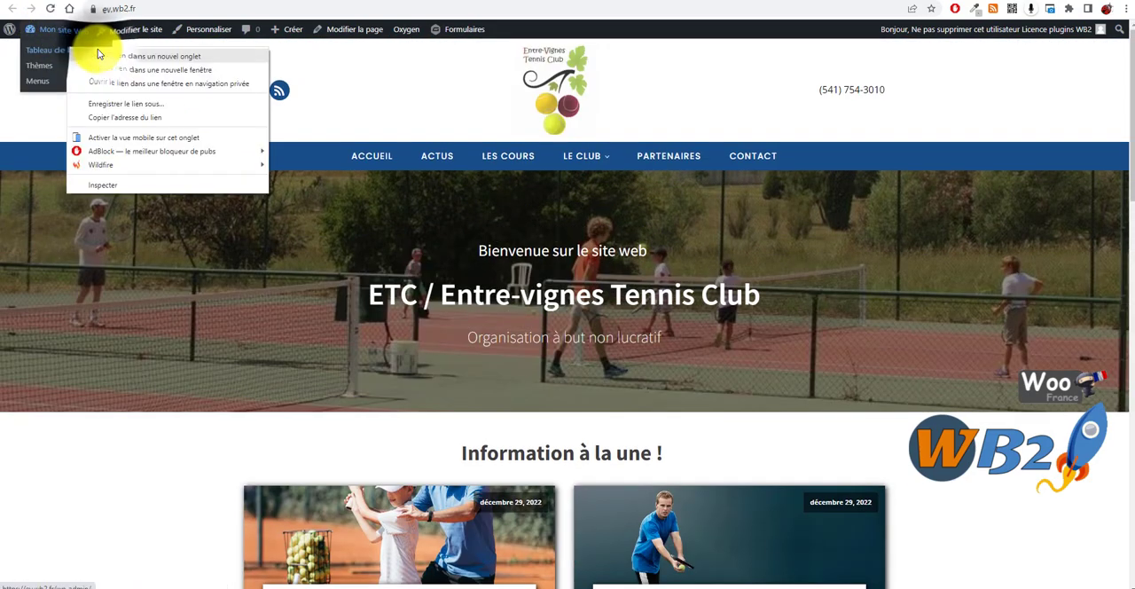
left_click(100, 54)
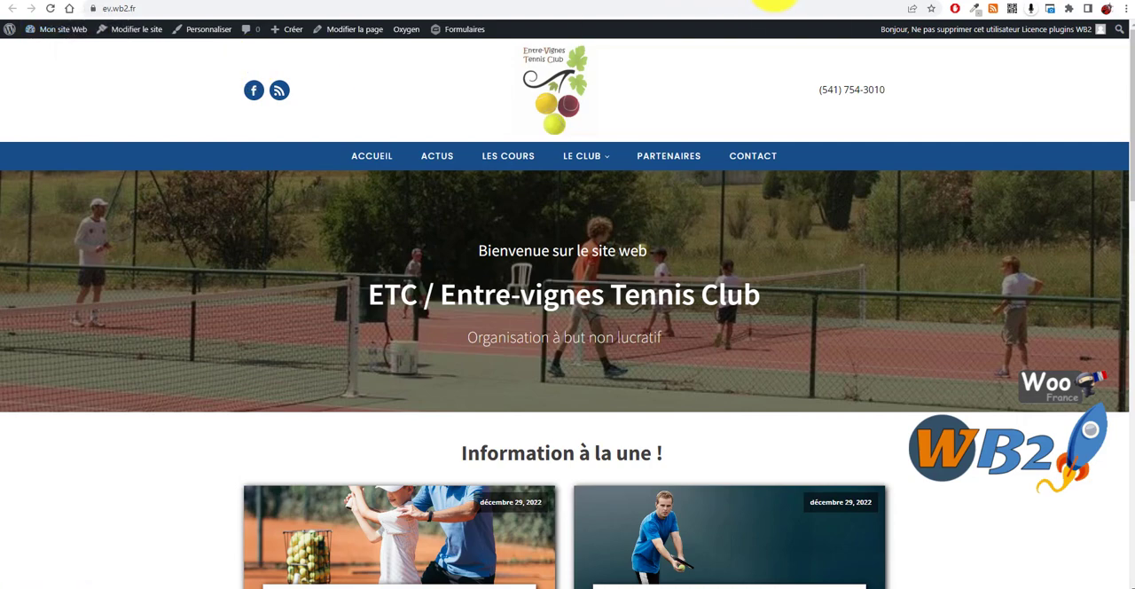
left_click(775, 6)
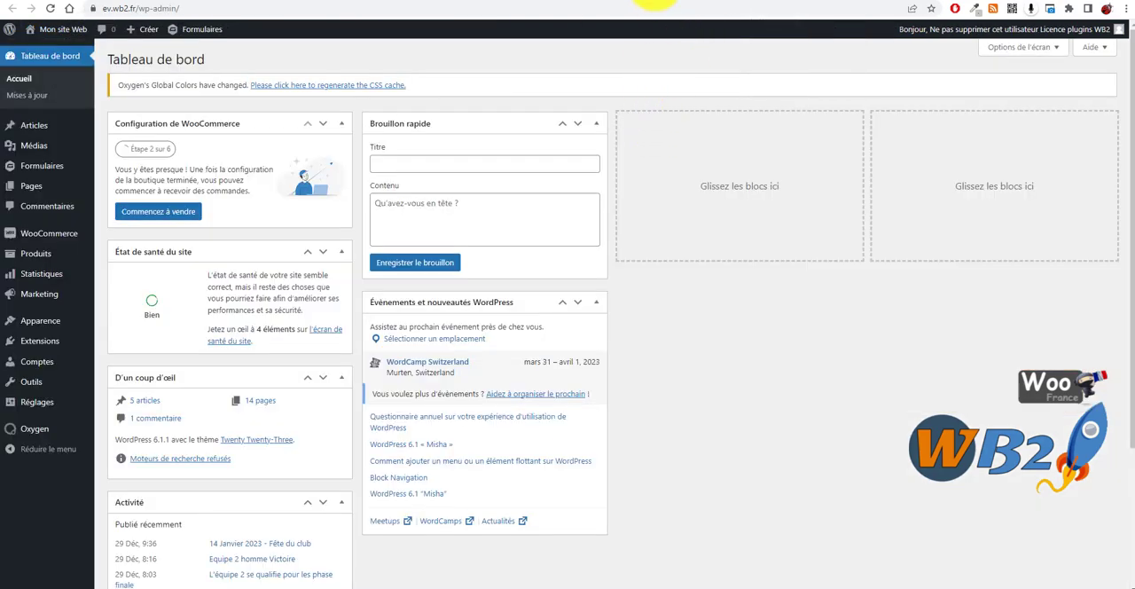
Step: Return to the site's homepage and open it for editing in the Oxygen builder
left_click(655, 4)
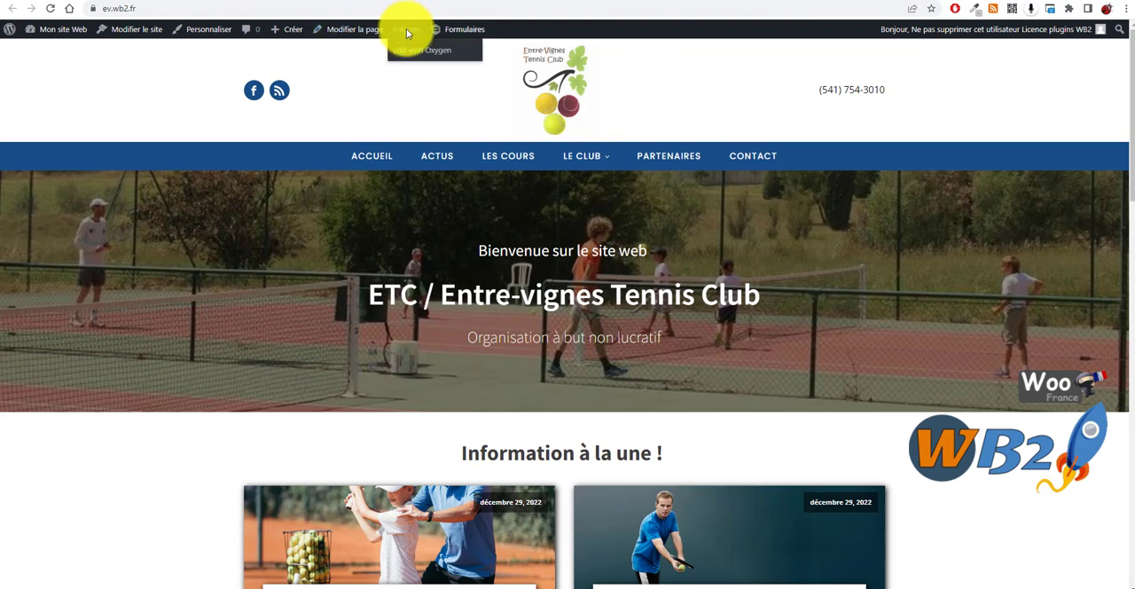
left_click(412, 51)
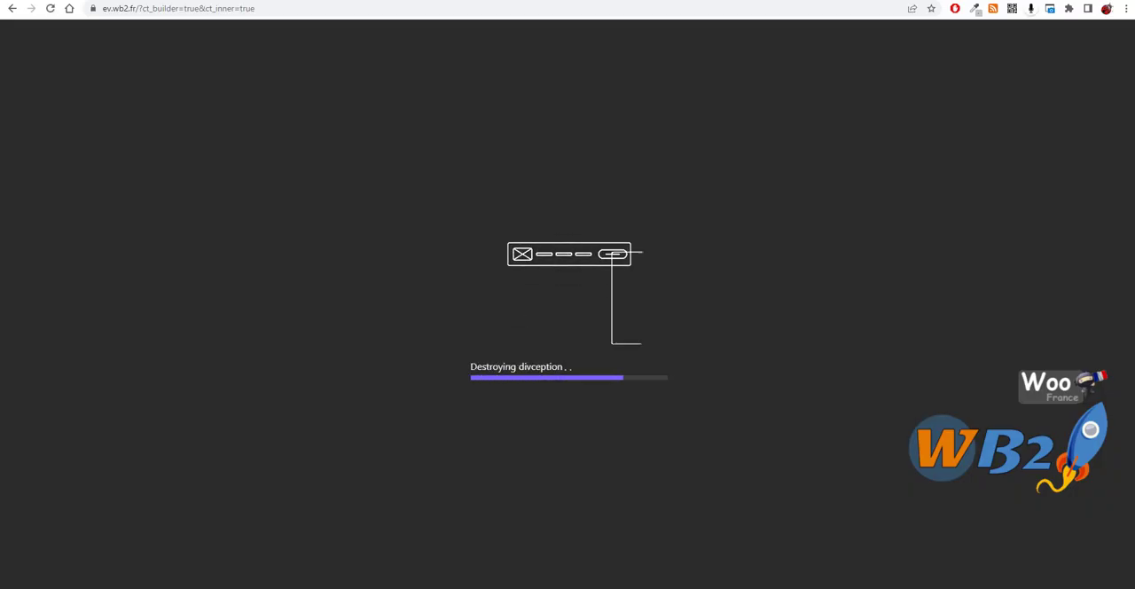
Step: Delete the Easy Posts grid beneath the "Information à la une !" heading
scroll(394, 217, "down", 5)
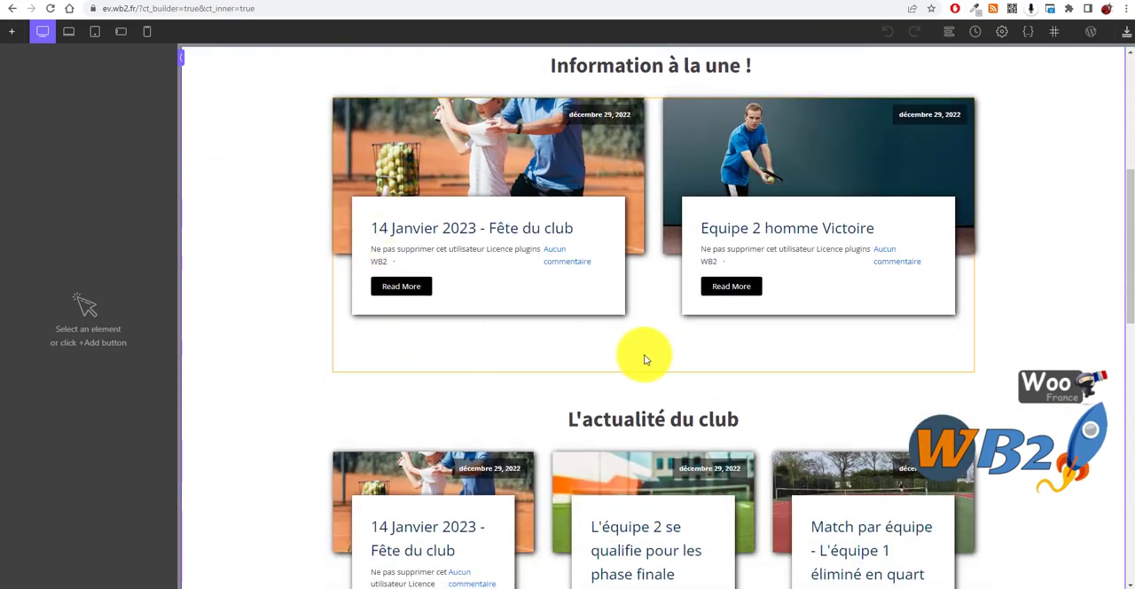
scroll(596, 216, "up", 2)
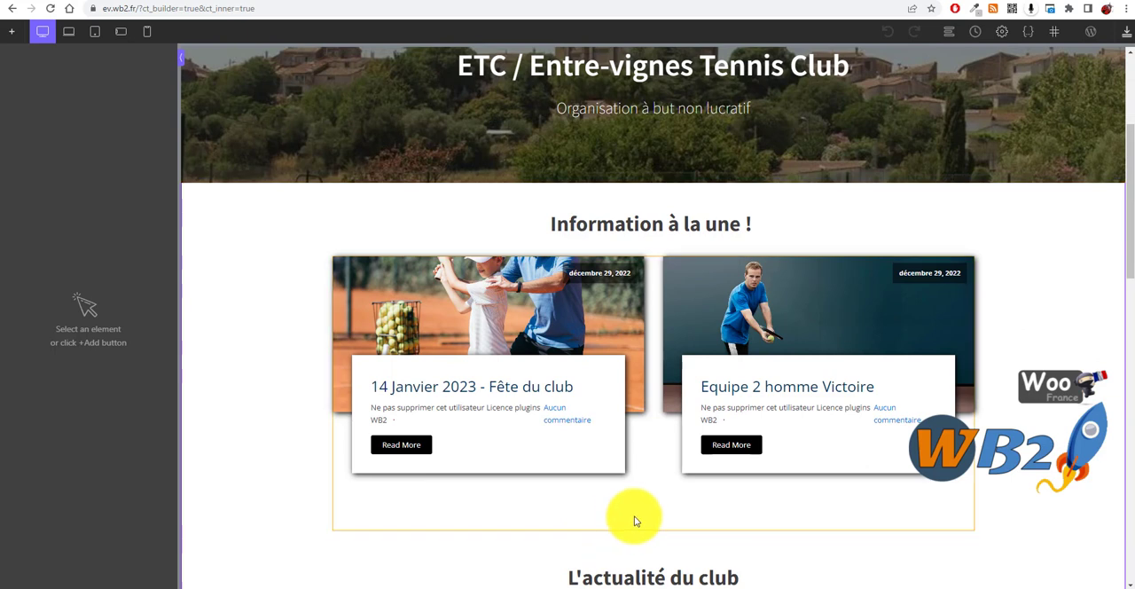
scroll(644, 527, "down", 1)
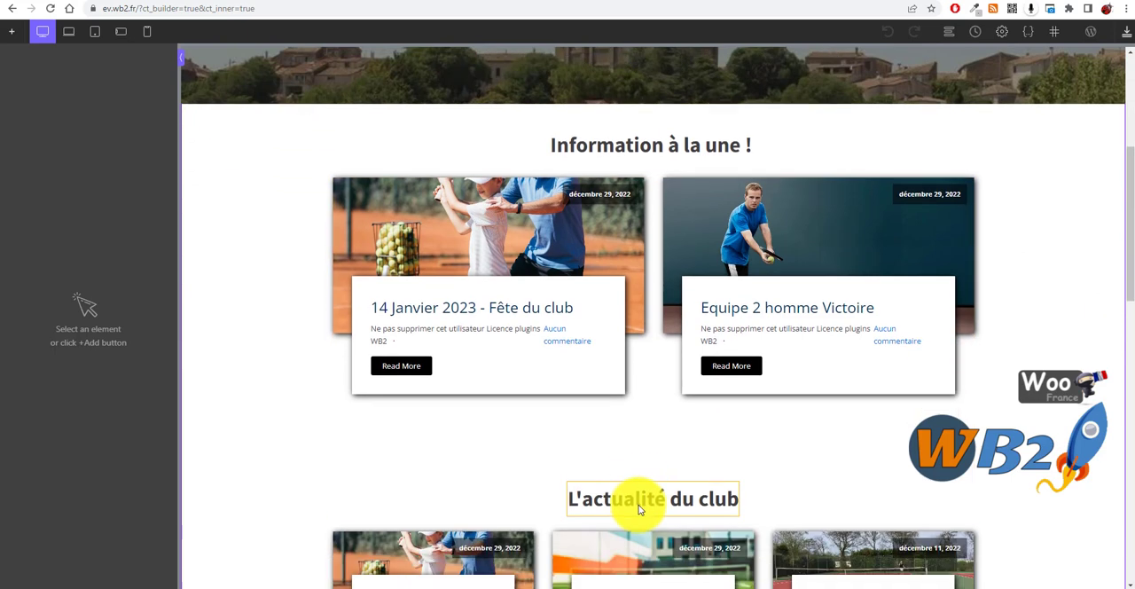
left_click(660, 433)
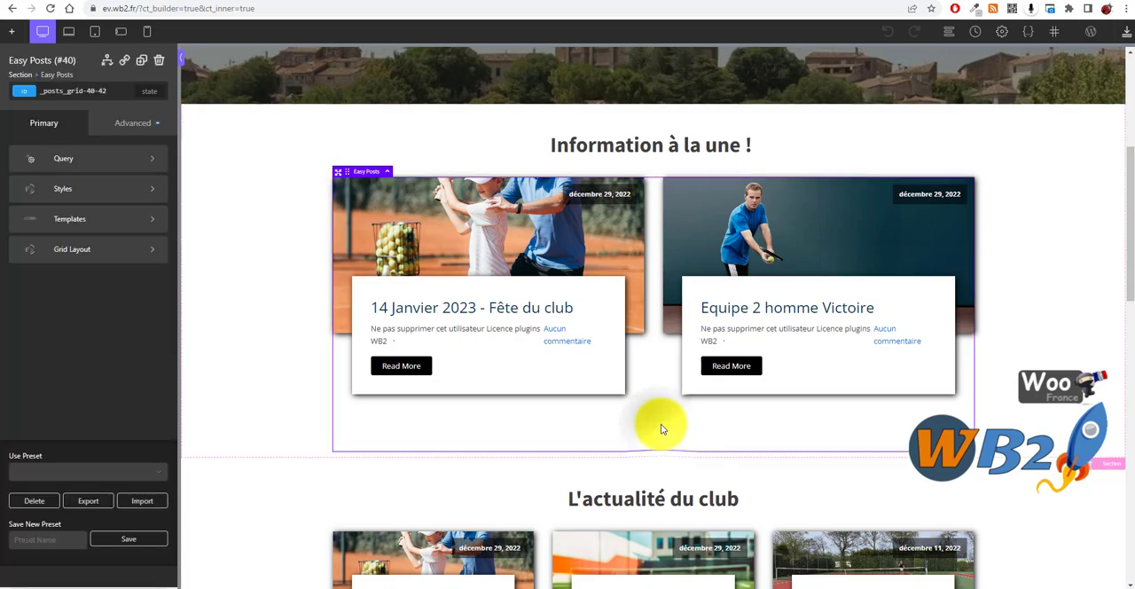
left_click(161, 61)
scroll(419, 159, "up", 4)
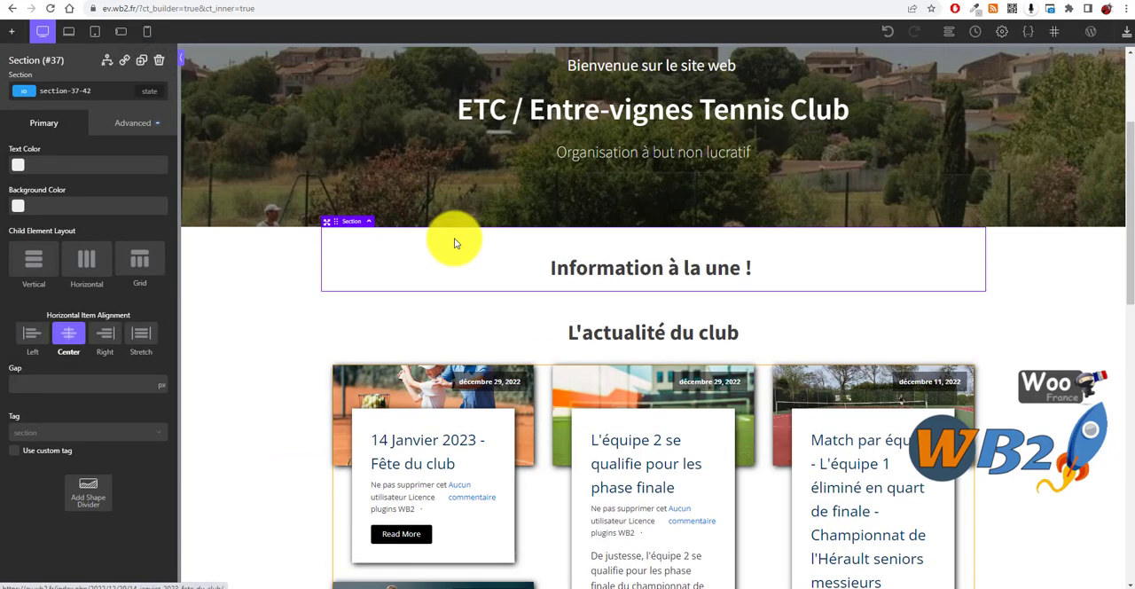
scroll(422, 373, "down", 1)
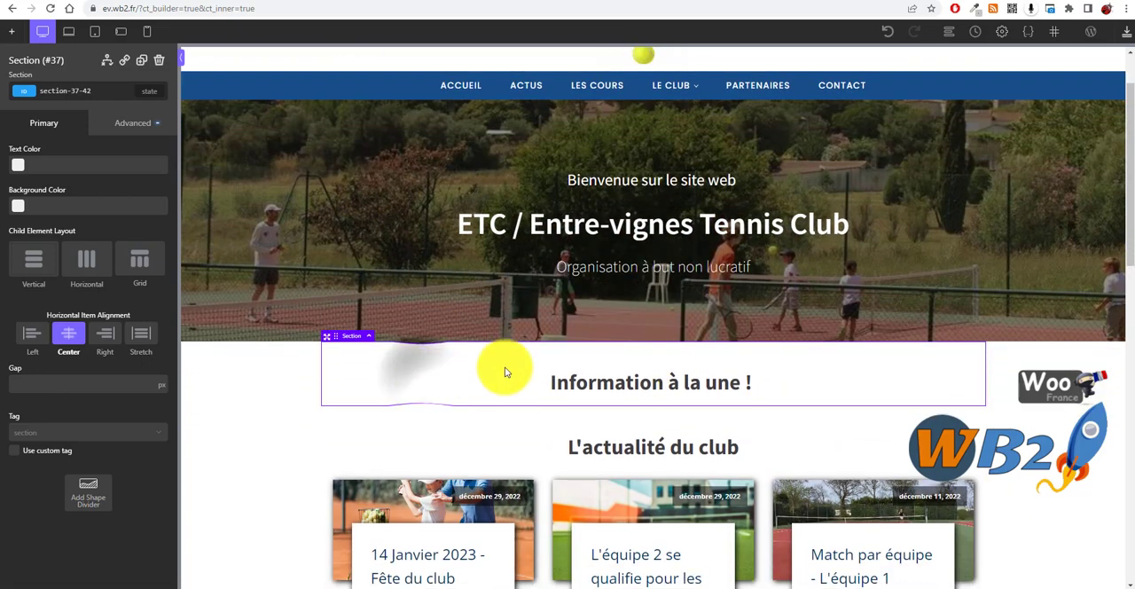
scroll(844, 459, "down", 4)
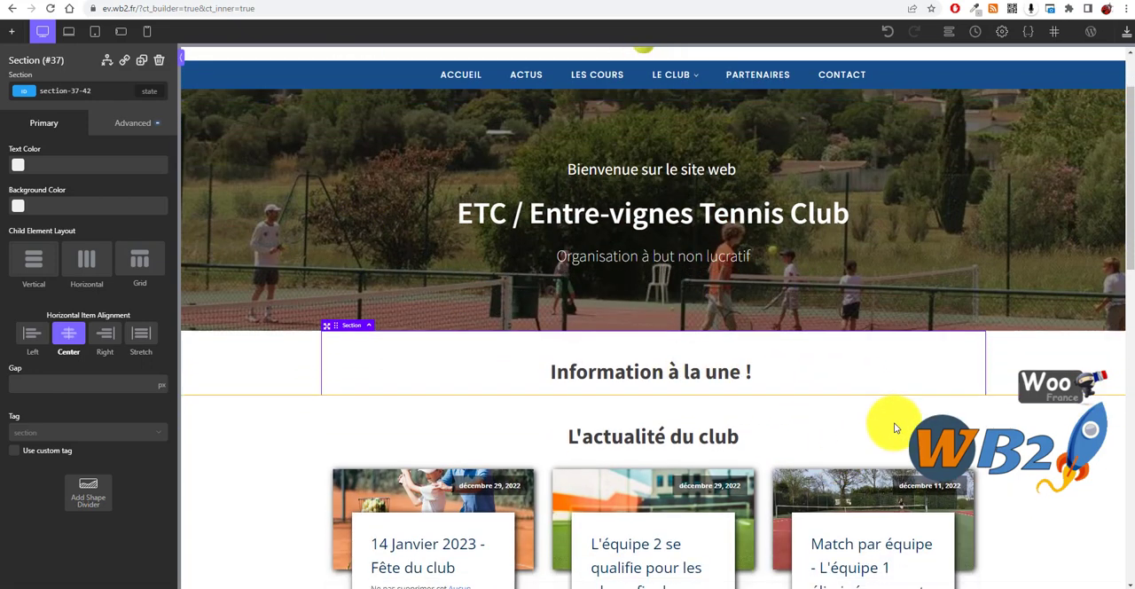
scroll(618, 383, "up", 1)
Step: Duplicate the Easy Posts grid in the "L'actualité du club" section
left_click(554, 404)
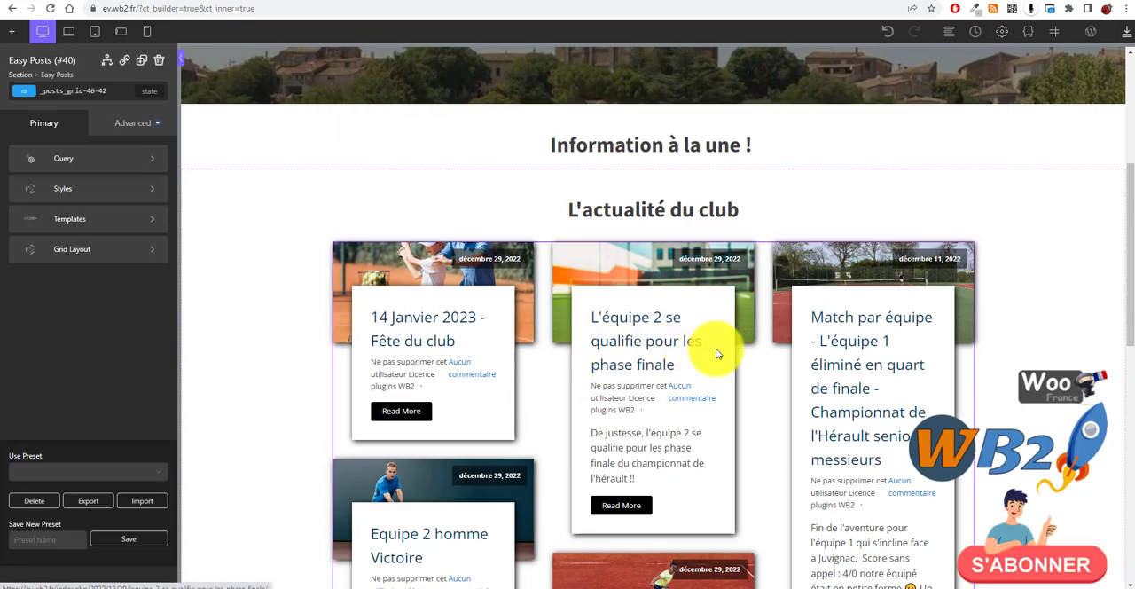
scroll(848, 325, "down", 1)
scroll(689, 367, "down", 3)
scroll(449, 398, "up", 3)
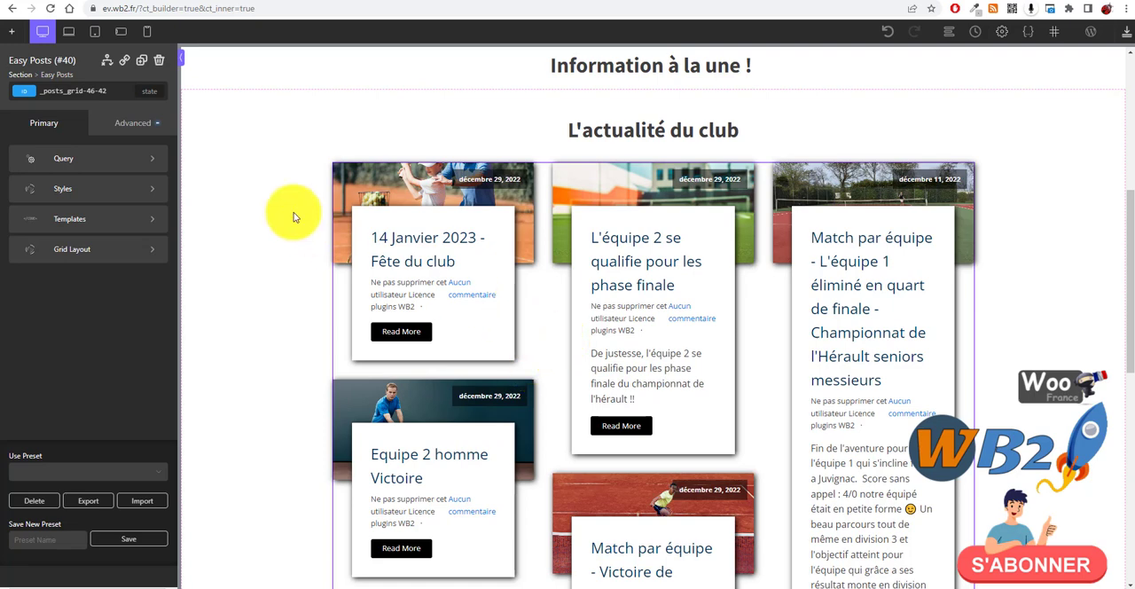
left_click(142, 60)
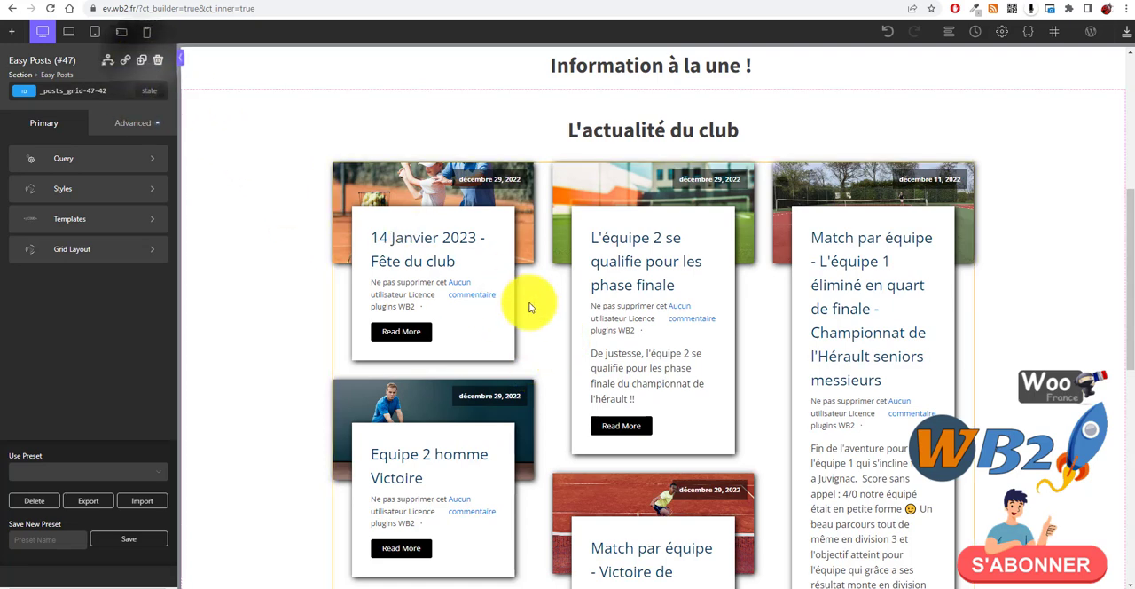
scroll(527, 299, "down", 8)
scroll(545, 338, "up", 10)
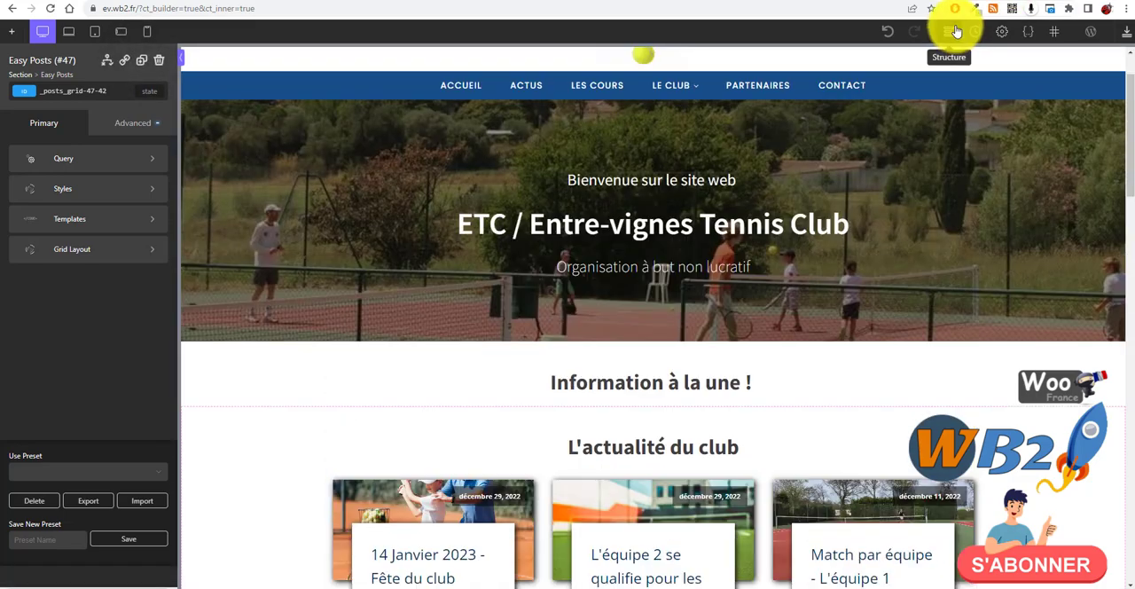
Step: Move one of the two Easy Posts grids from Section (#44) into Section (#37), below its heading, using the page structure
left_click(957, 31)
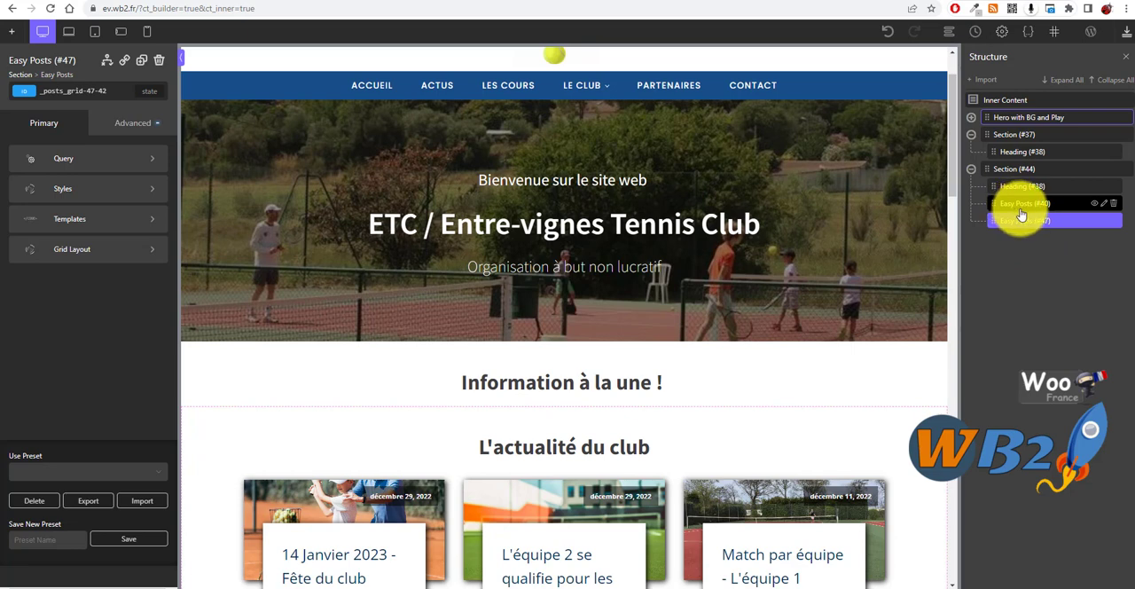
left_click_drag(1019, 204, 1035, 170)
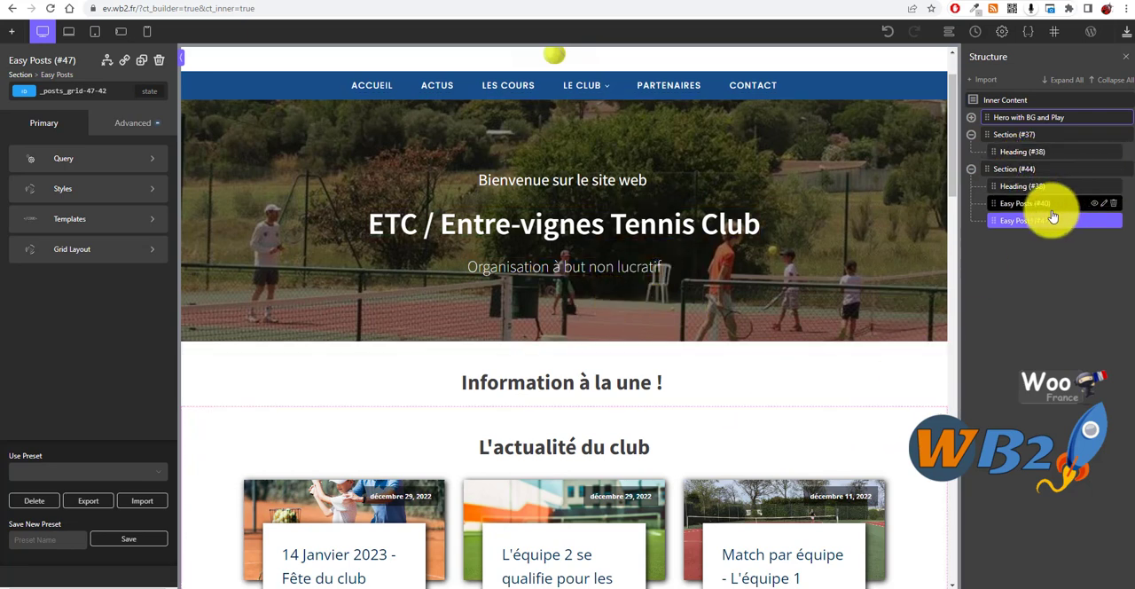
left_click_drag(1049, 206, 1042, 162)
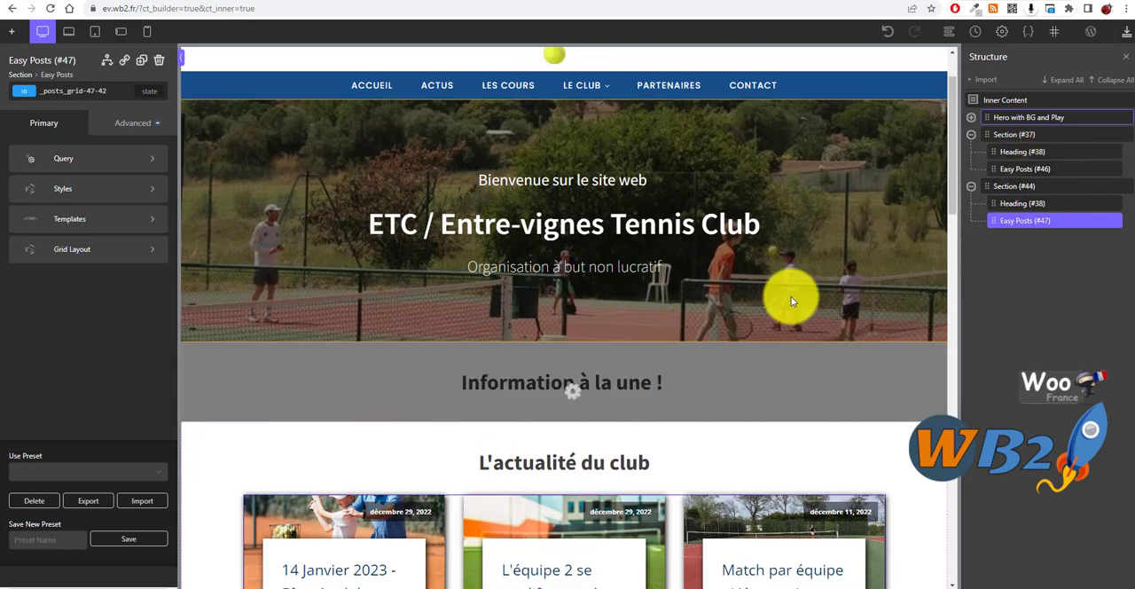
scroll(405, 303, "down", 1)
scroll(404, 302, "down", 7)
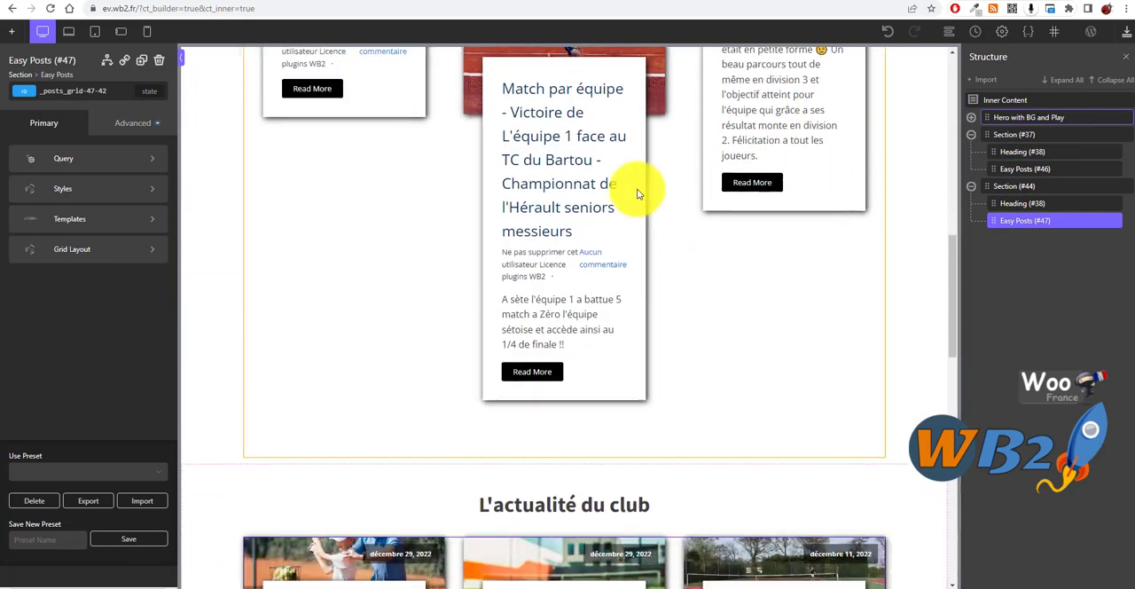
scroll(359, 172, "up", 3)
scroll(359, 172, "up", 3)
scroll(553, 325, "down", 6)
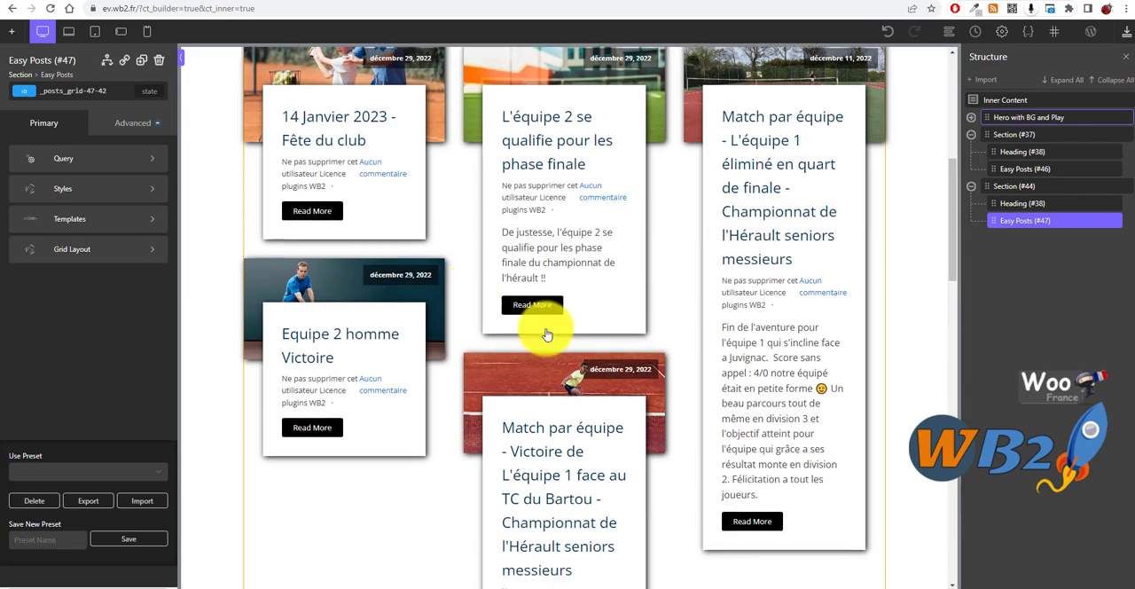
scroll(642, 424, "up", 8)
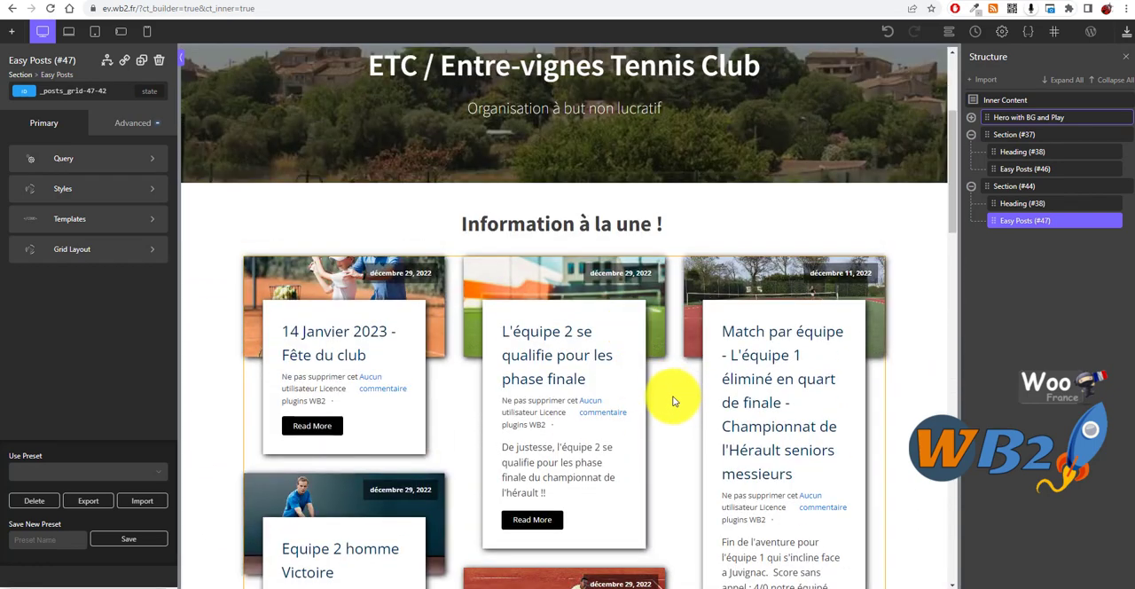
Step: Filter the Easy Posts grid under "Information à la une !" to the "A la une" category and apply the query
left_click(673, 401)
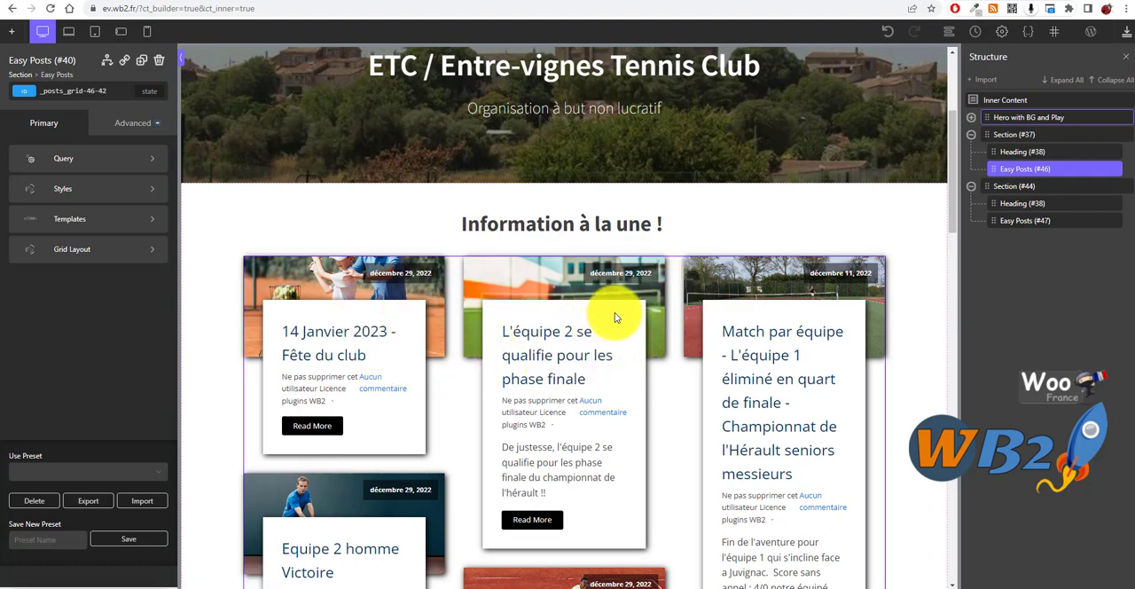
scroll(639, 368, "down", 5)
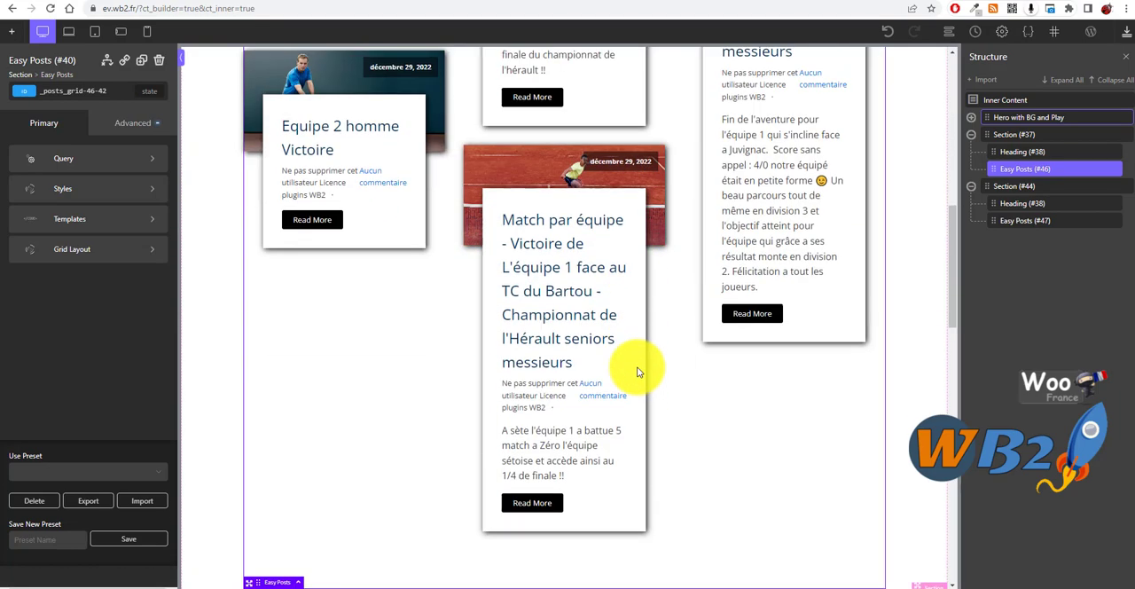
scroll(609, 335, "up", 5)
scroll(618, 334, "up", 1)
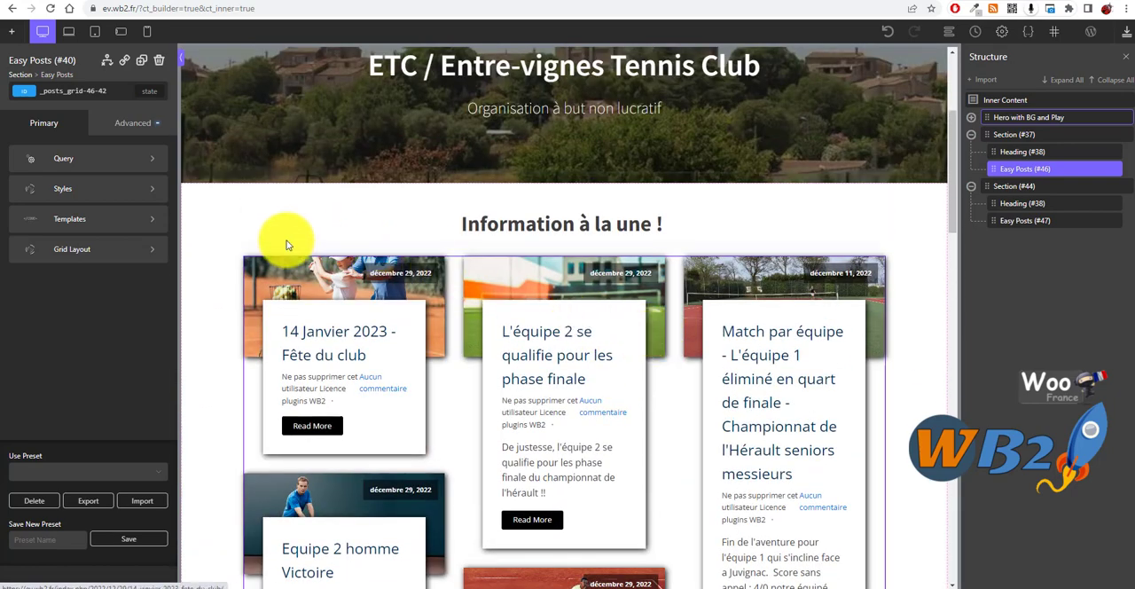
left_click(71, 161)
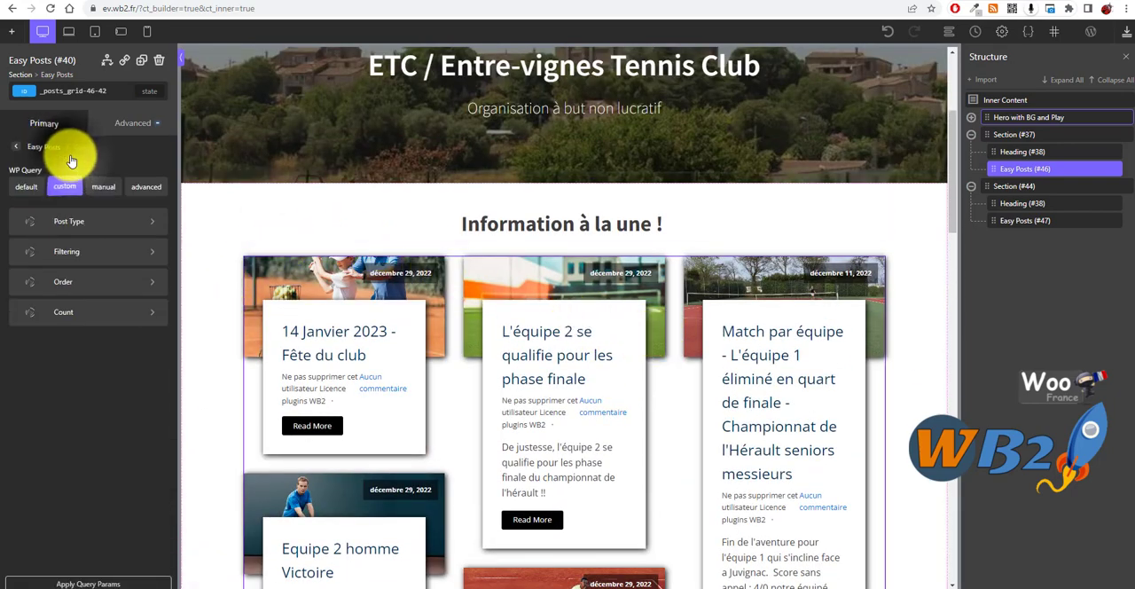
left_click(74, 256)
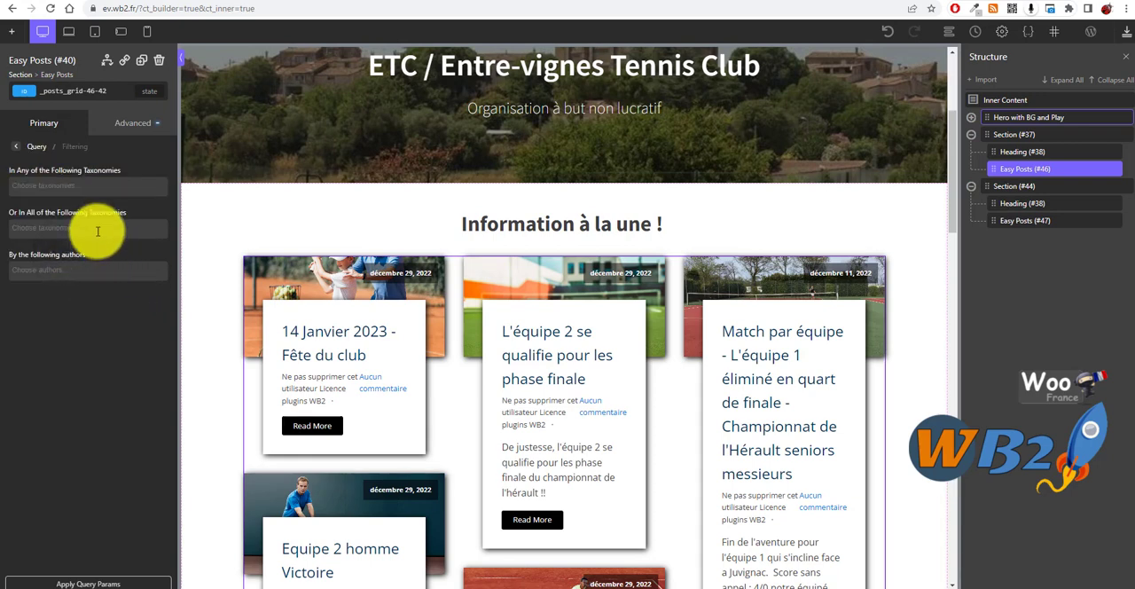
left_click(94, 186)
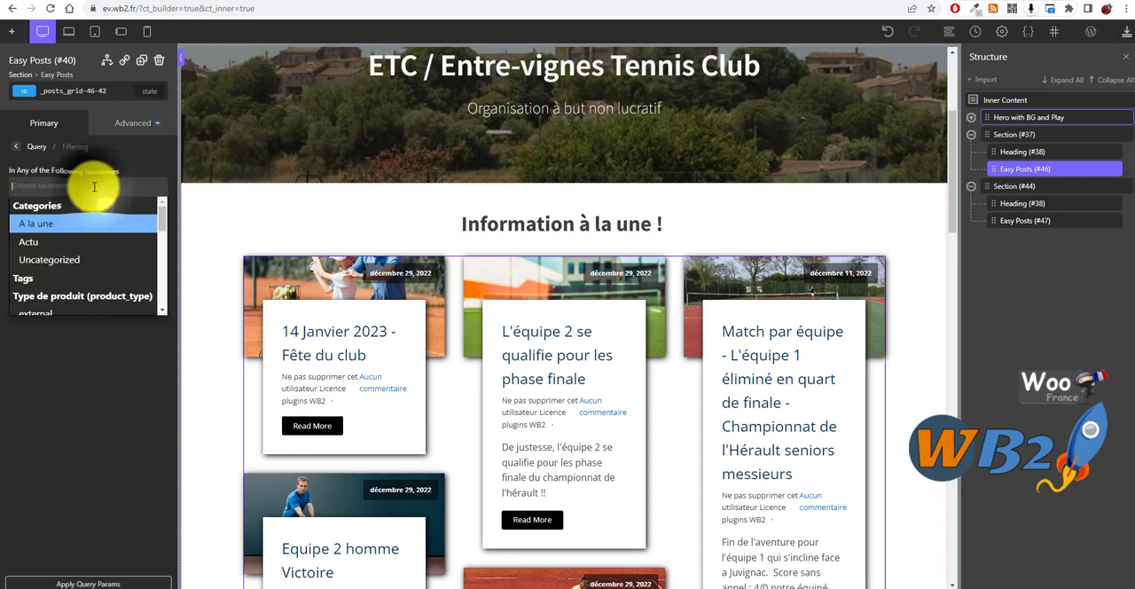
left_click(41, 228)
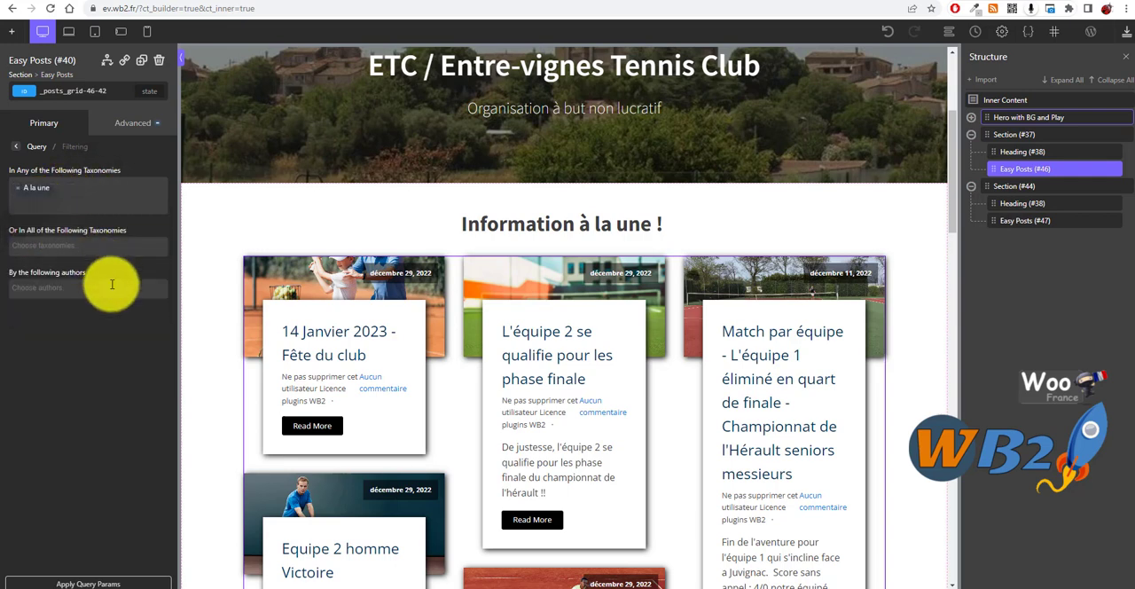
left_click(78, 581)
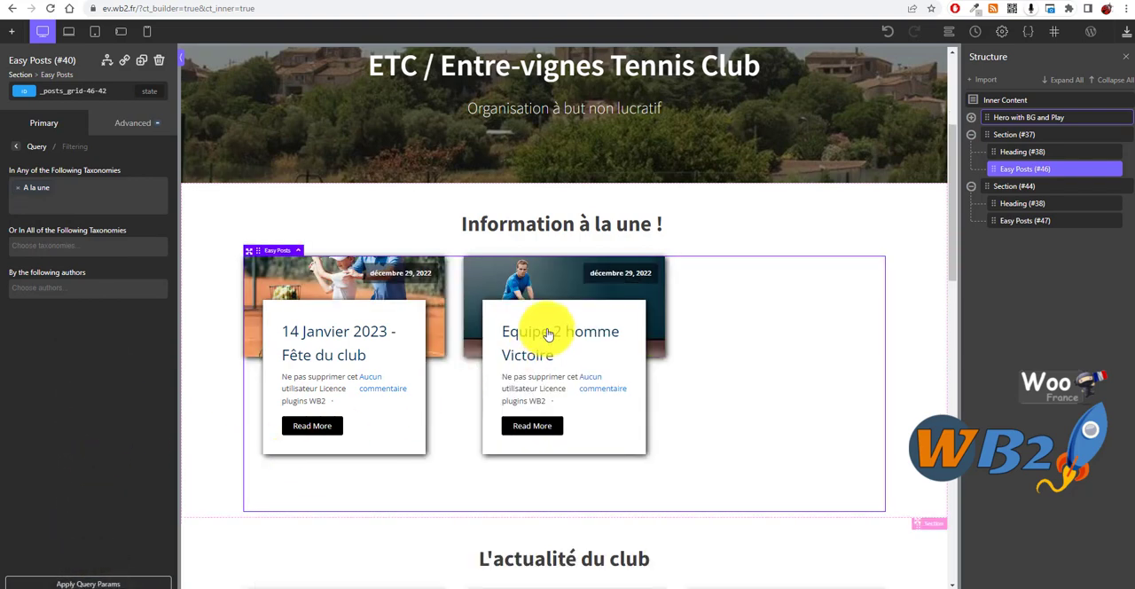
scroll(380, 330, "down", 2)
scroll(367, 294, "up", 2)
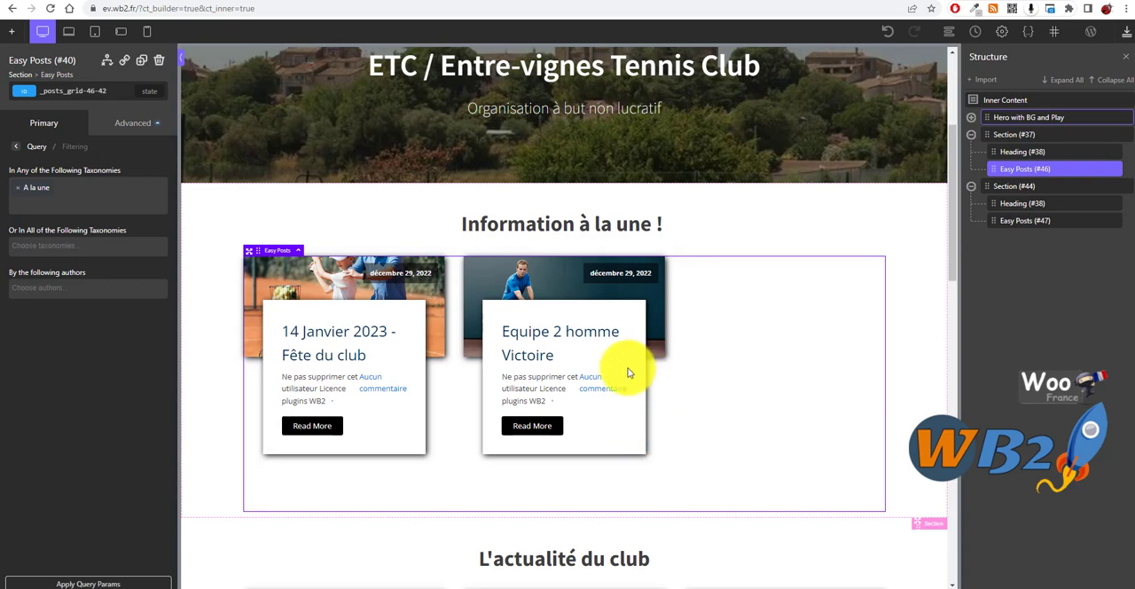
scroll(628, 370, "up", 1)
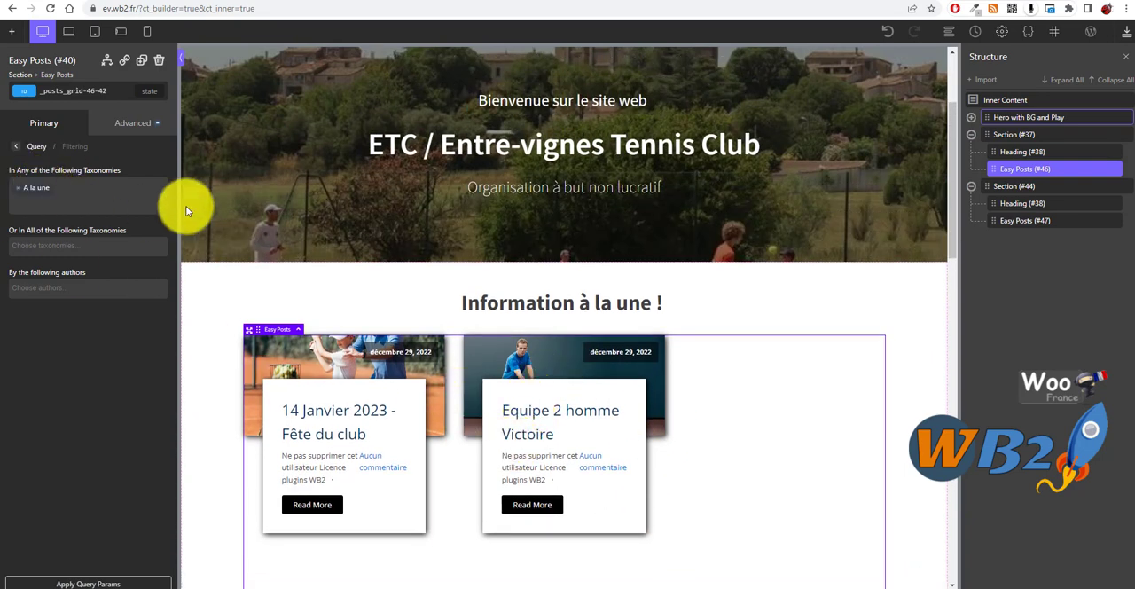
Step: Switch to the WordPress admin and check the post categories and which categories each article is assigned to
left_click(492, 2)
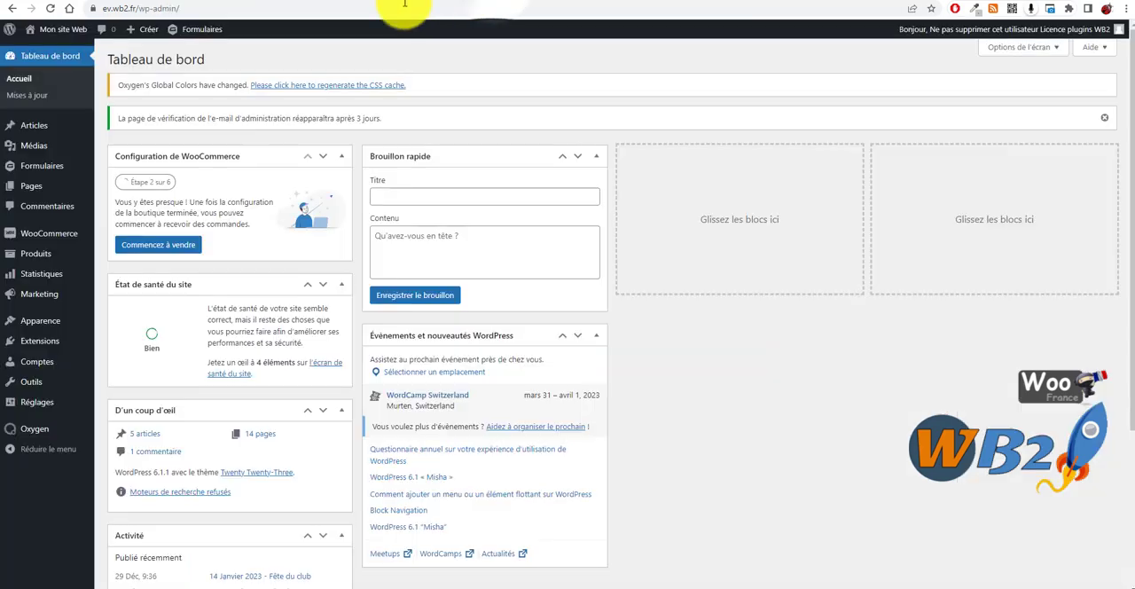
mouse_move(39, 131)
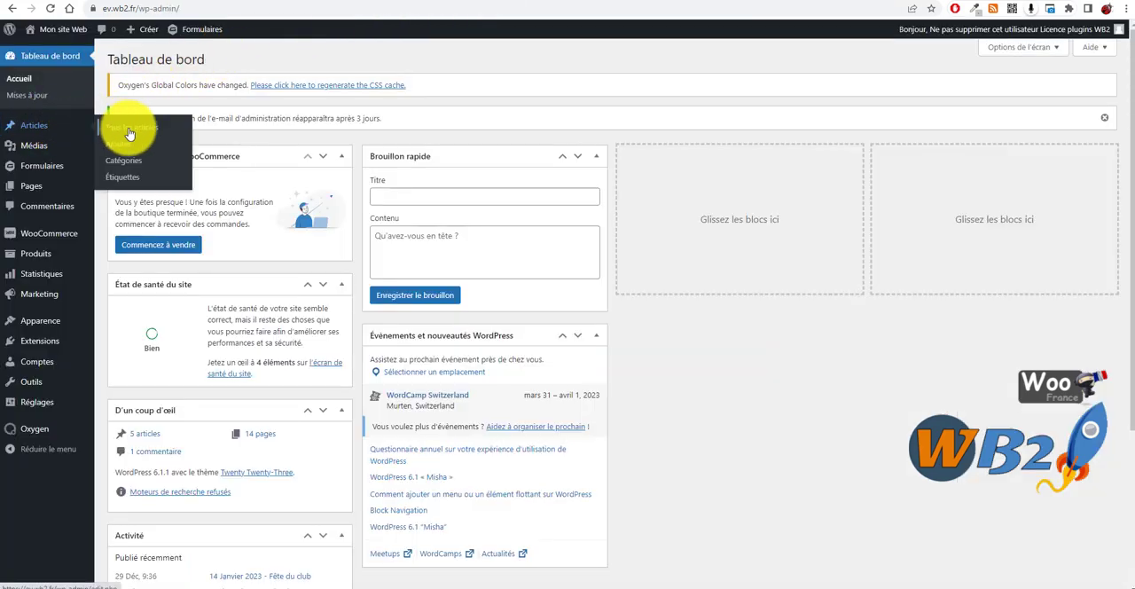
left_click(133, 167)
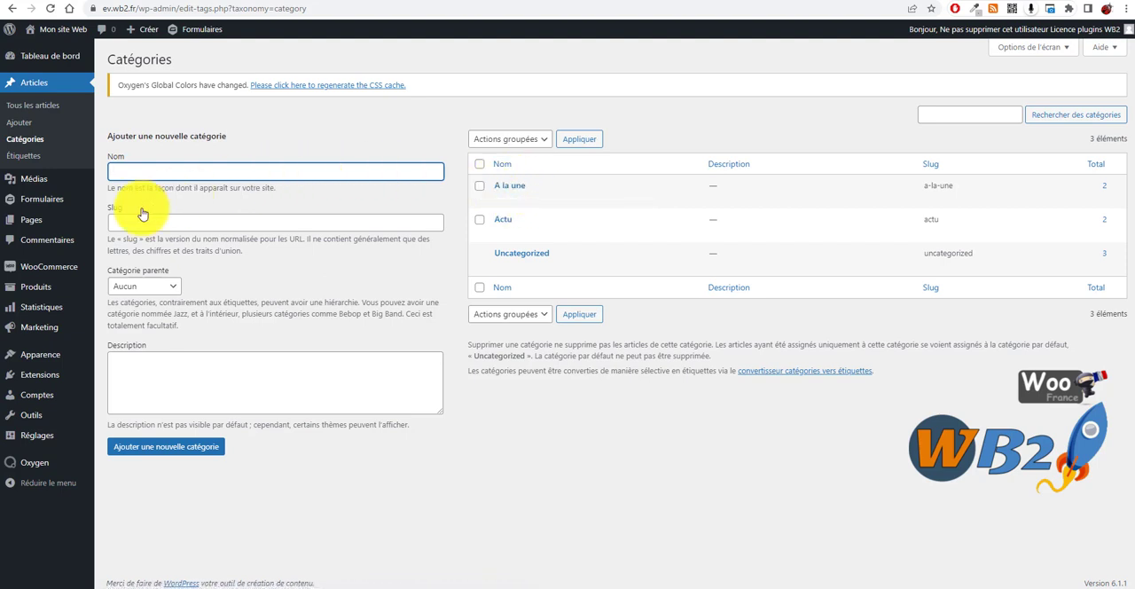
left_click(50, 107)
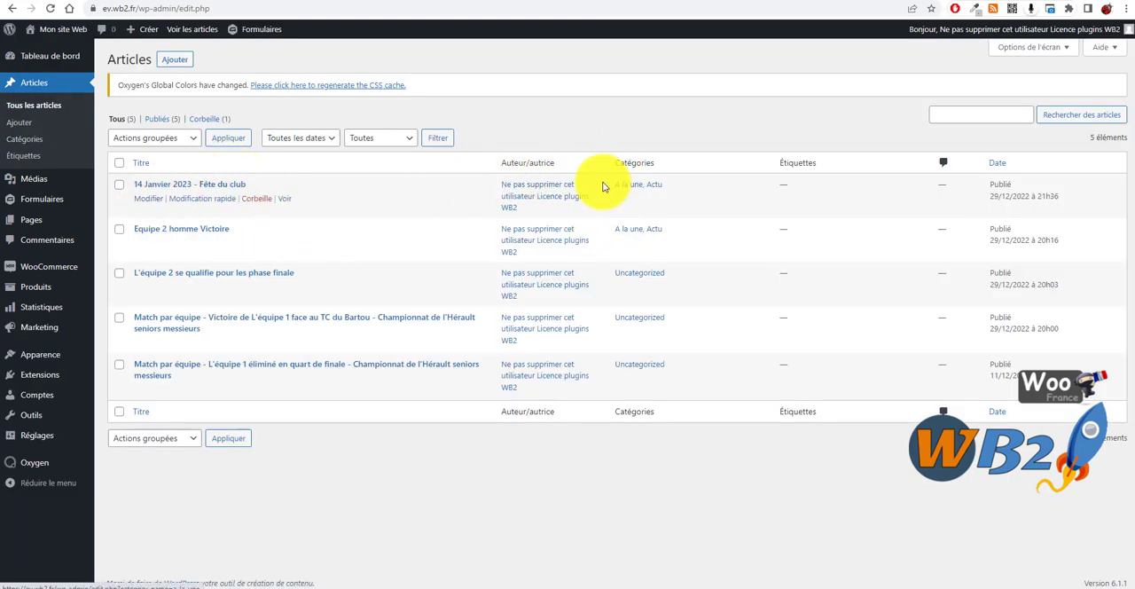
left_click_drag(612, 186, 648, 185)
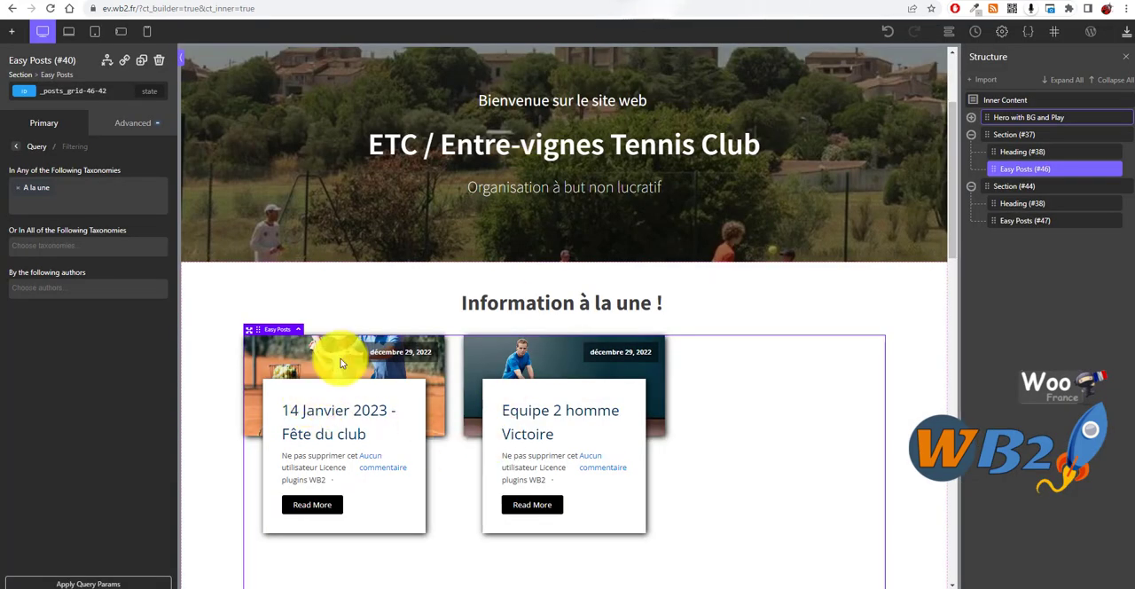
Step: Back in the Oxygen builder, set column-count to 2 in the "Information à la une !" grid's template CSS and apply the code
scroll(583, 314, "down", 3)
scroll(690, 228, "up", 3)
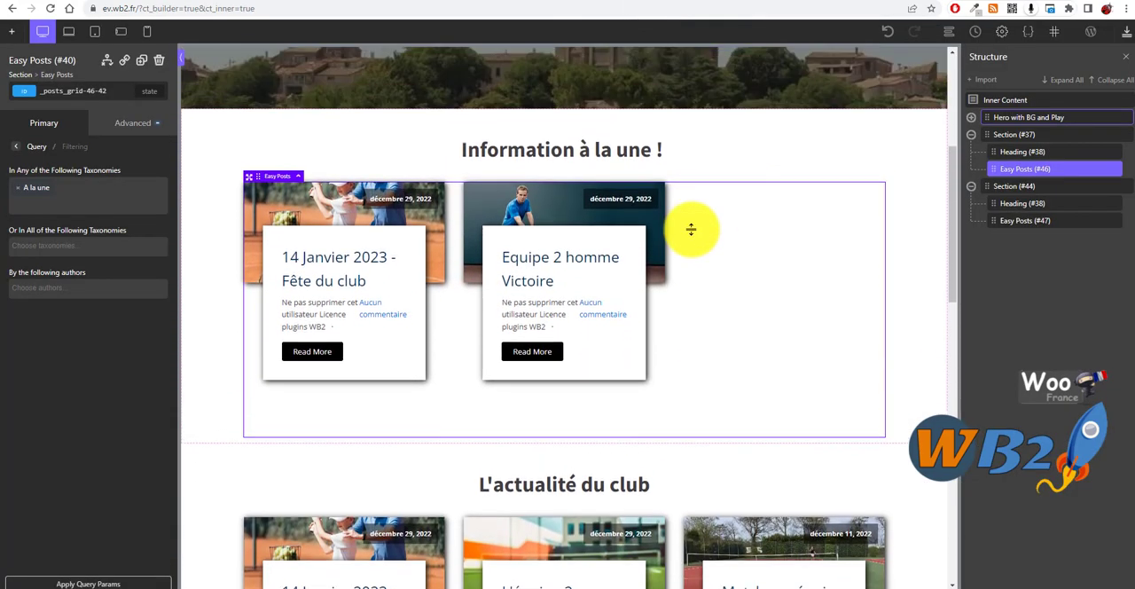
left_click(894, 256)
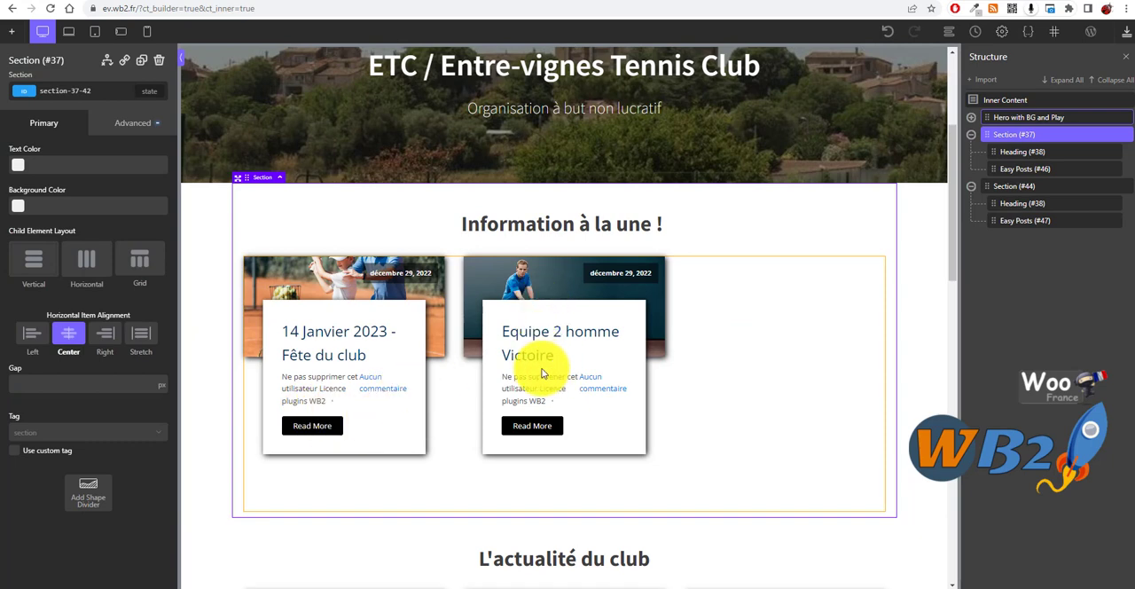
scroll(707, 300, "down", 1)
left_click(723, 271)
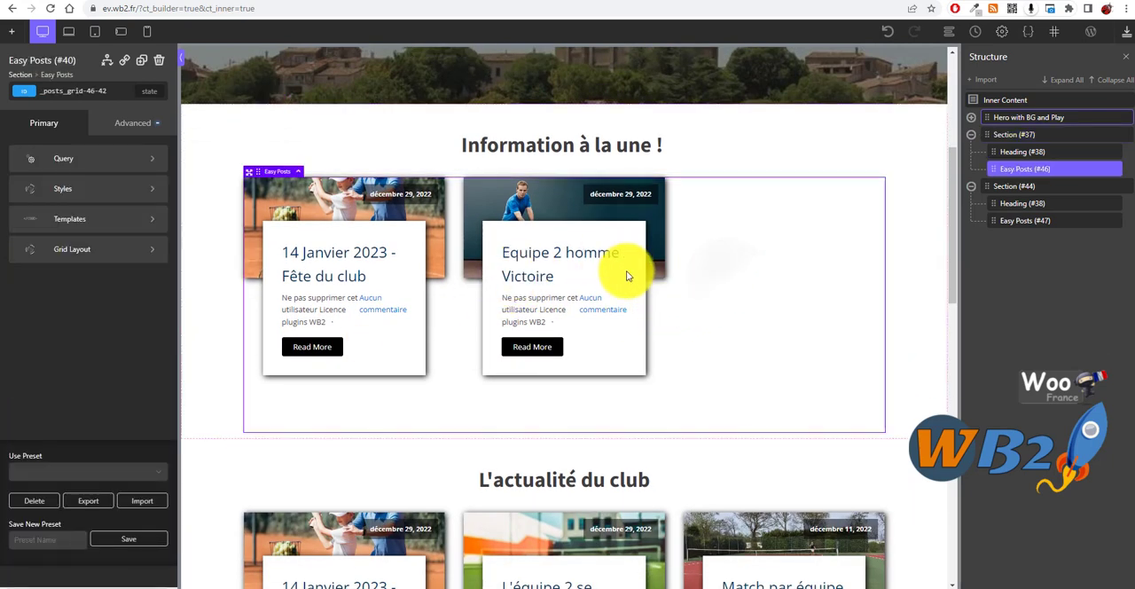
left_click(104, 224)
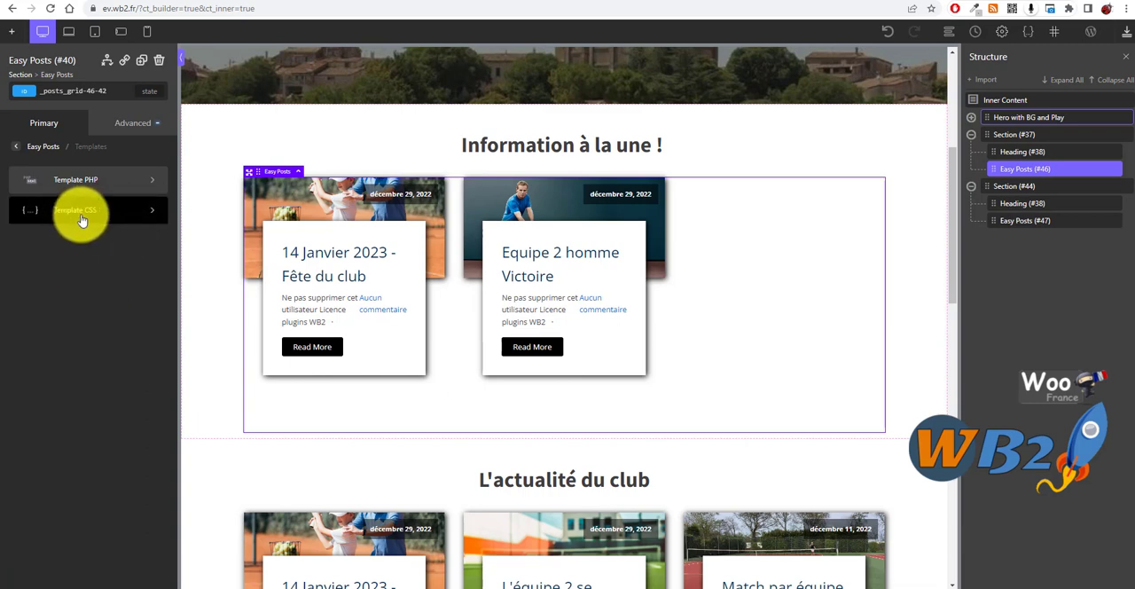
left_click(79, 213)
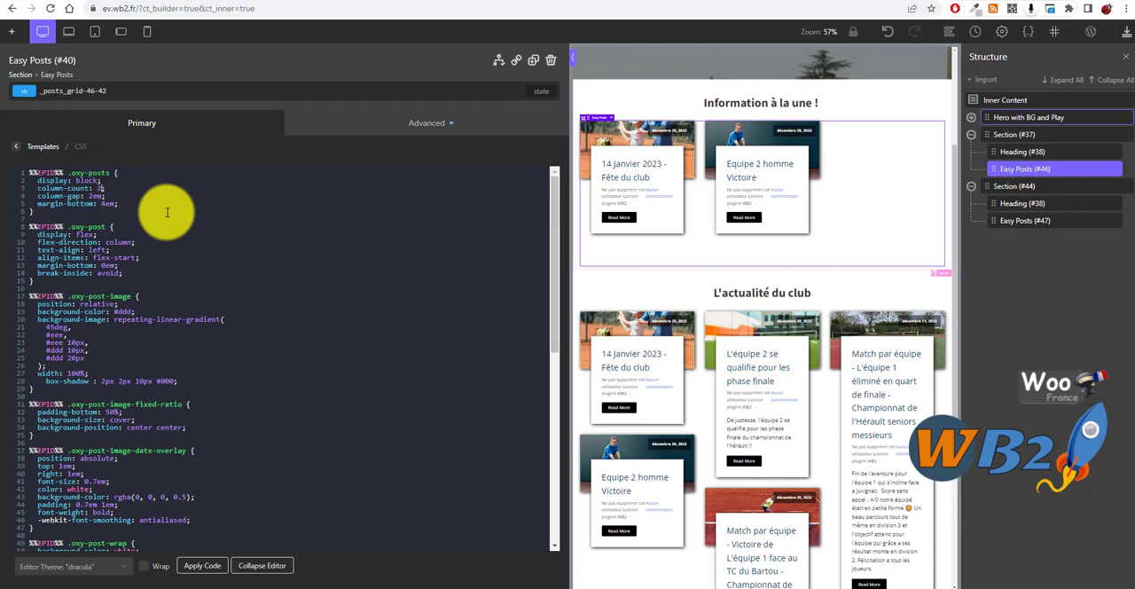
left_click(202, 565)
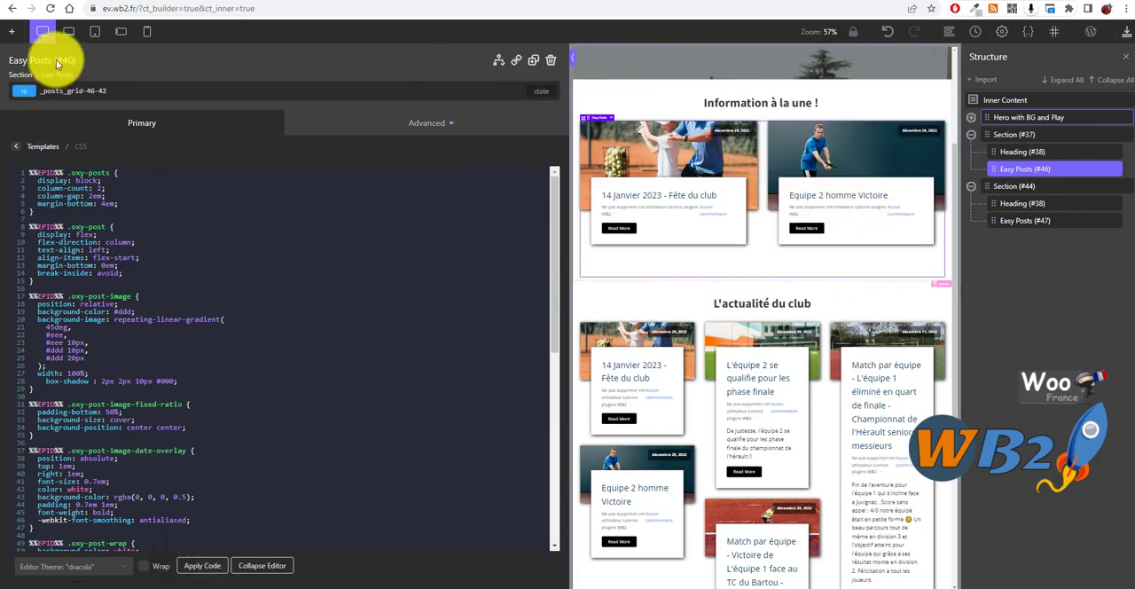
left_click(155, 129)
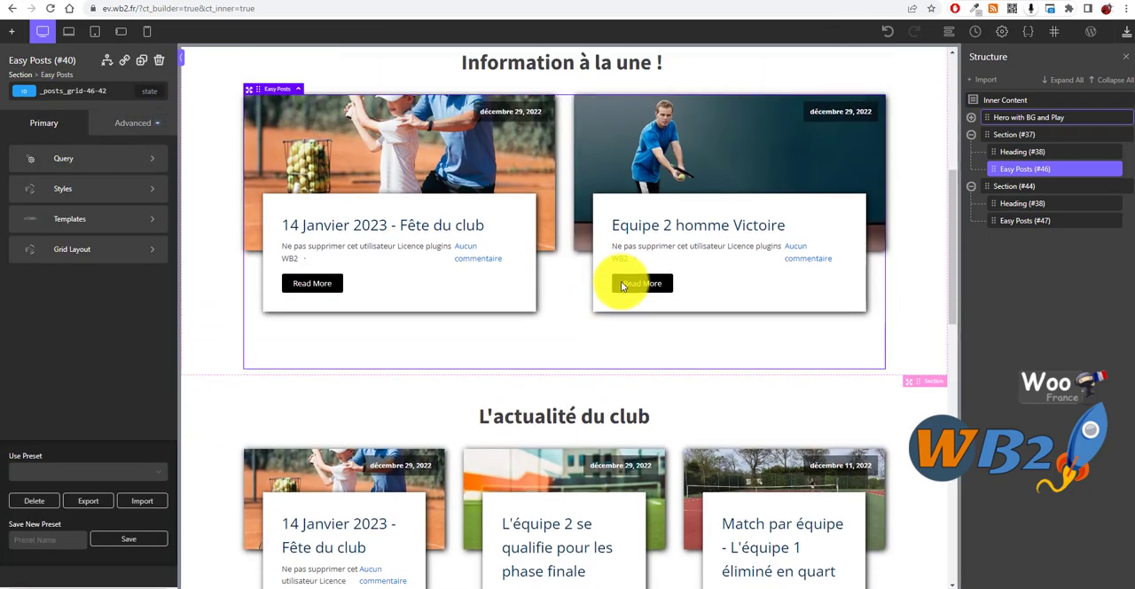
Step: Review the two-column grid on the page and save the homepage changes
scroll(494, 317, "up", 3)
scroll(502, 300, "down", 2)
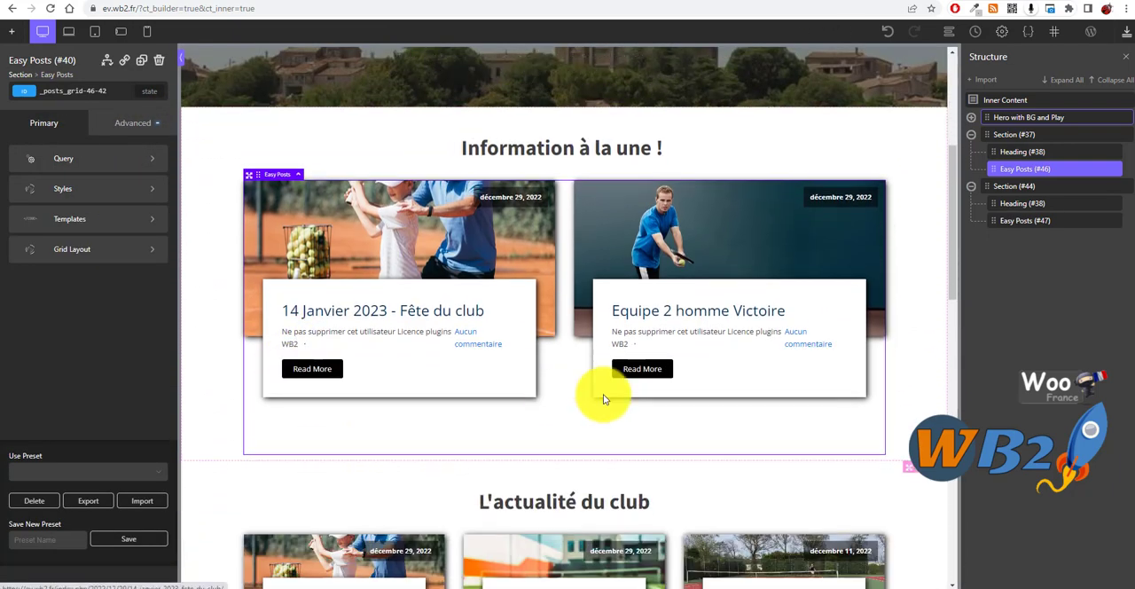
scroll(604, 399, "down", 1)
scroll(695, 316, "up", 3)
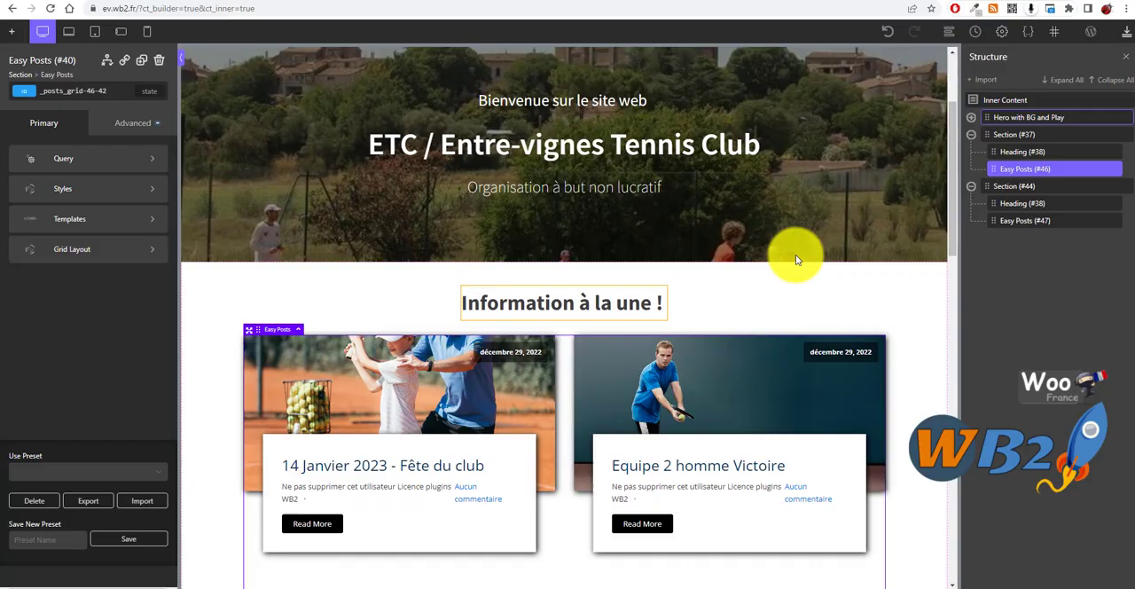
left_click(1124, 37)
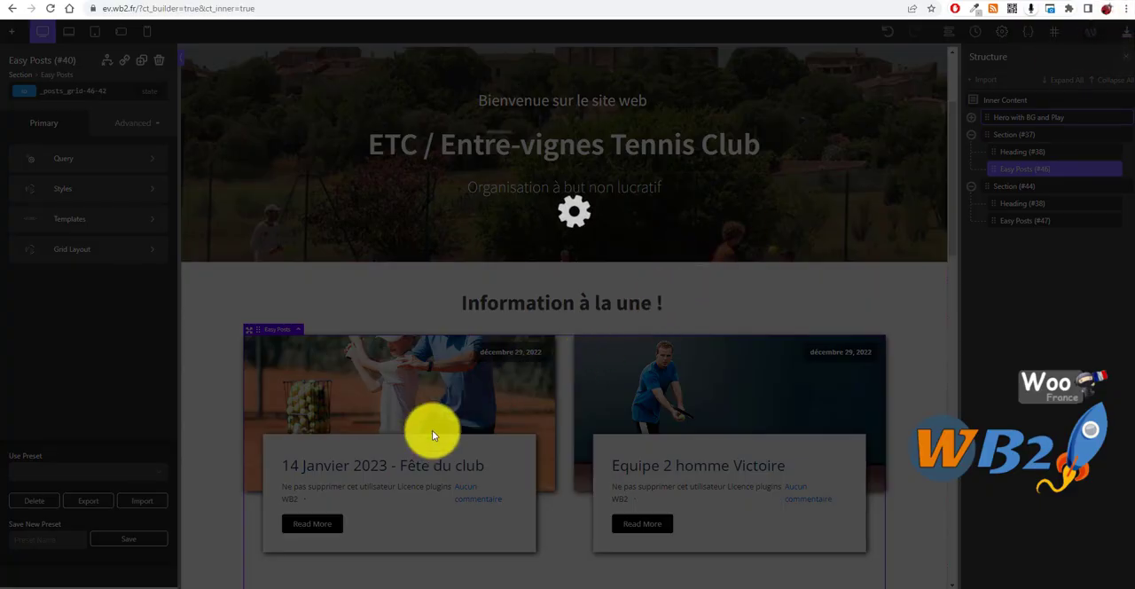
scroll(543, 385, "down", 2)
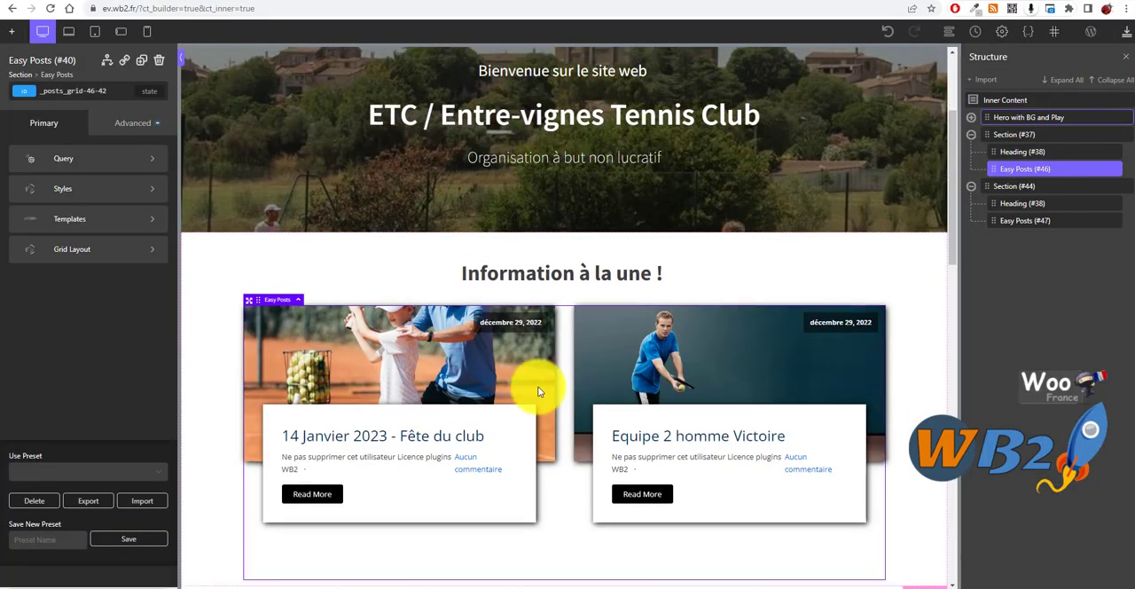
scroll(692, 322, "down", 1)
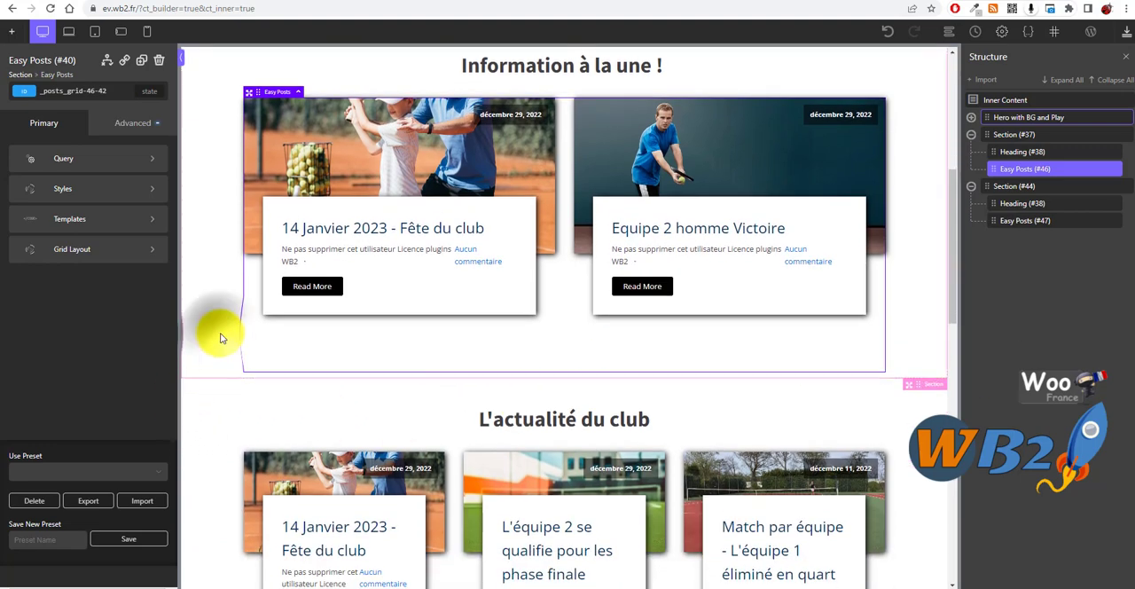
Step: Add a new Easy Posts element to Section (#37), below the existing "Information à la une !" grid
left_click(221, 337)
scroll(506, 350, "up", 2)
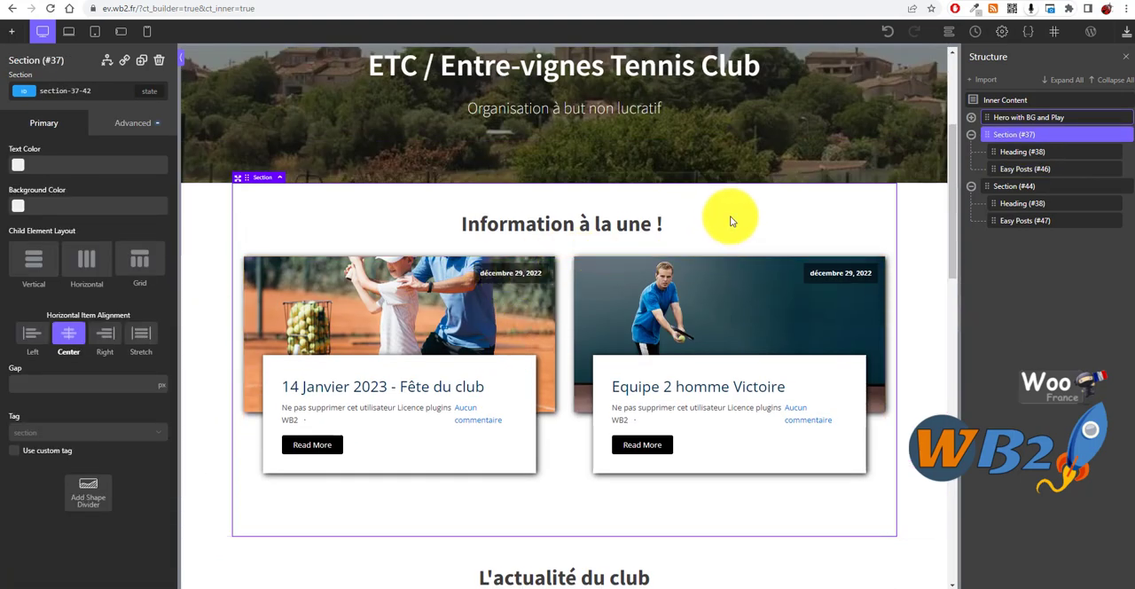
left_click(558, 515)
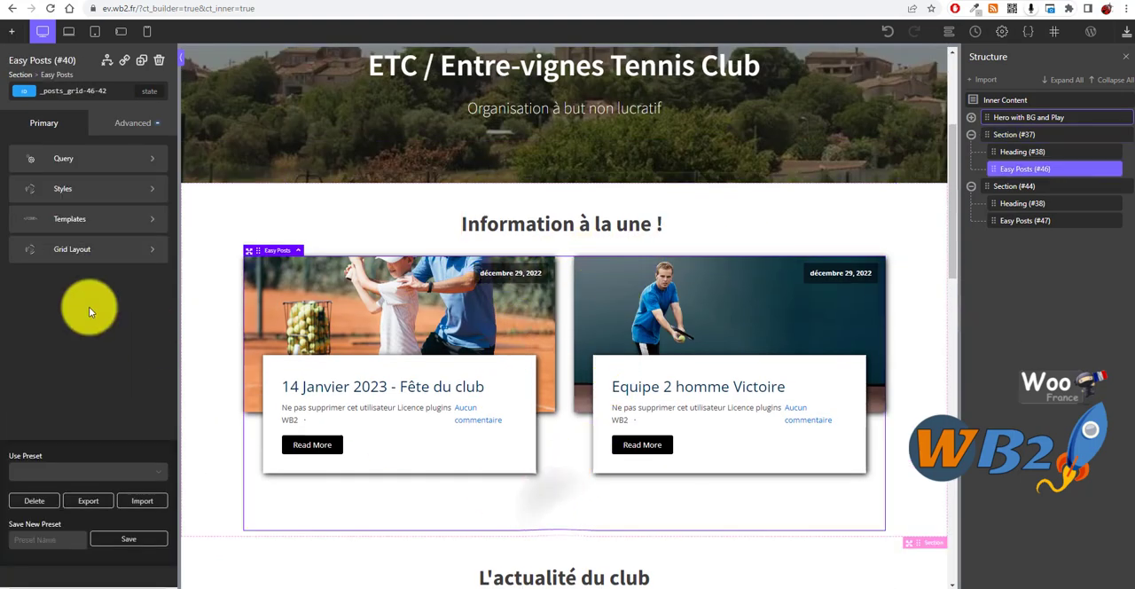
left_click(13, 33)
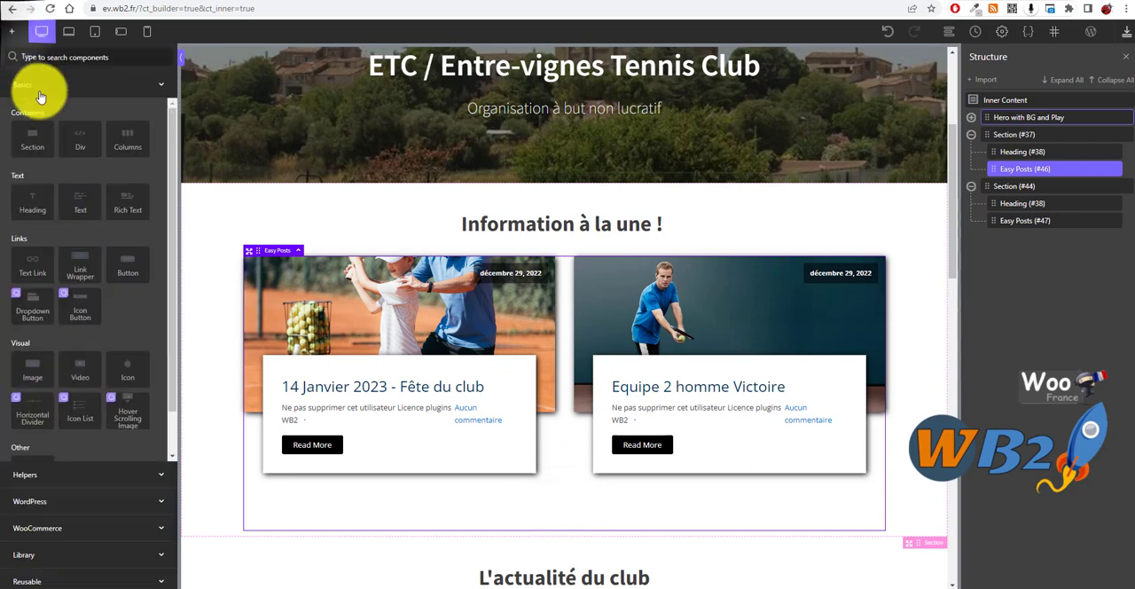
left_click(142, 475)
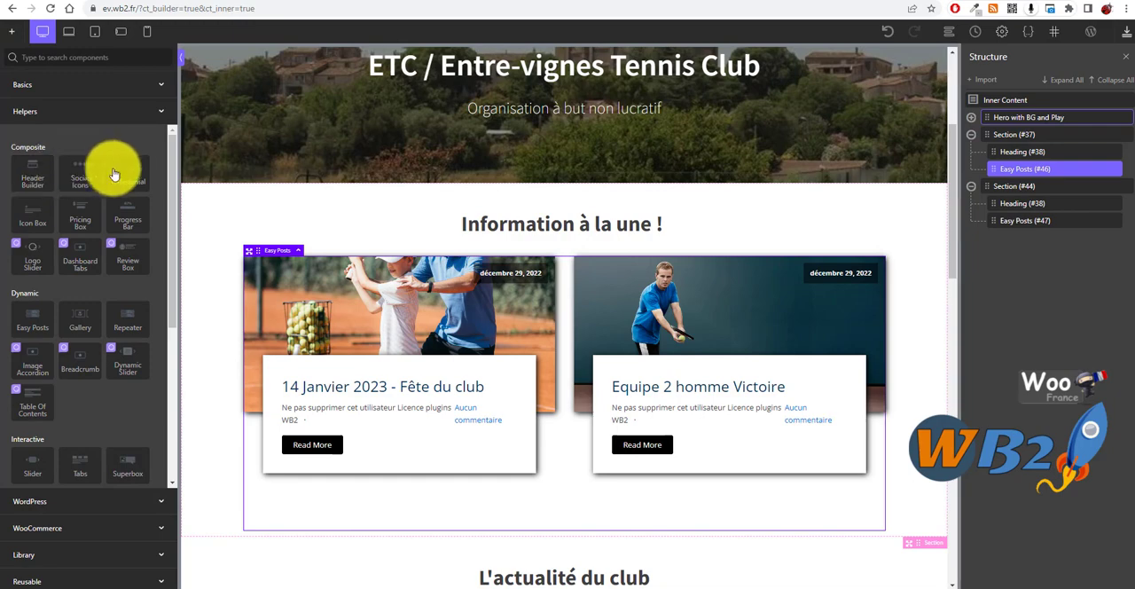
left_click(29, 331)
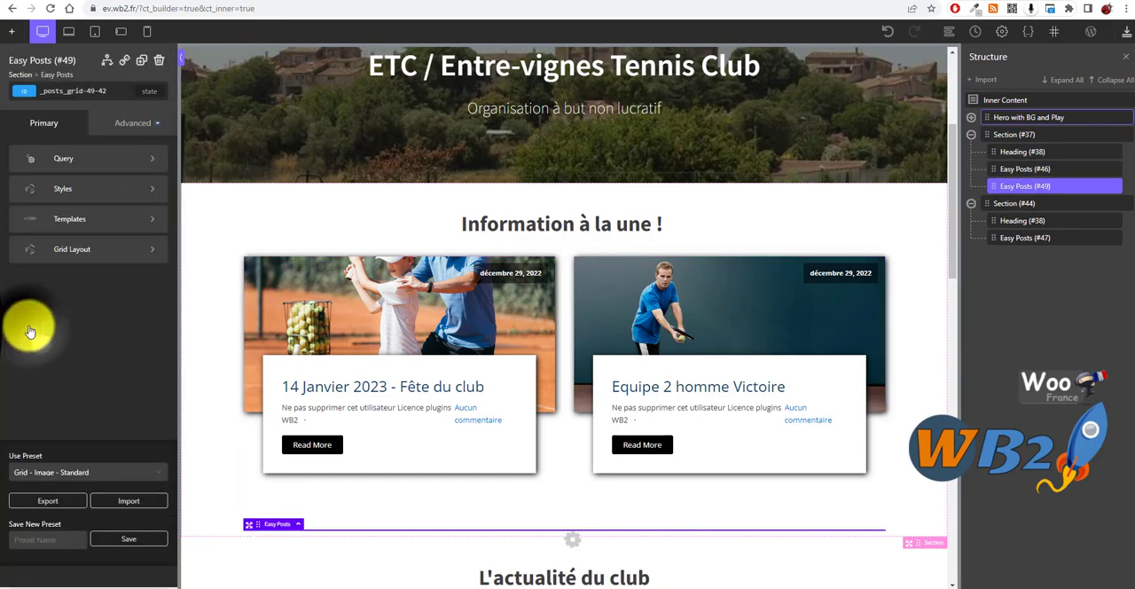
scroll(709, 373, "down", 5)
scroll(631, 331, "up", 3)
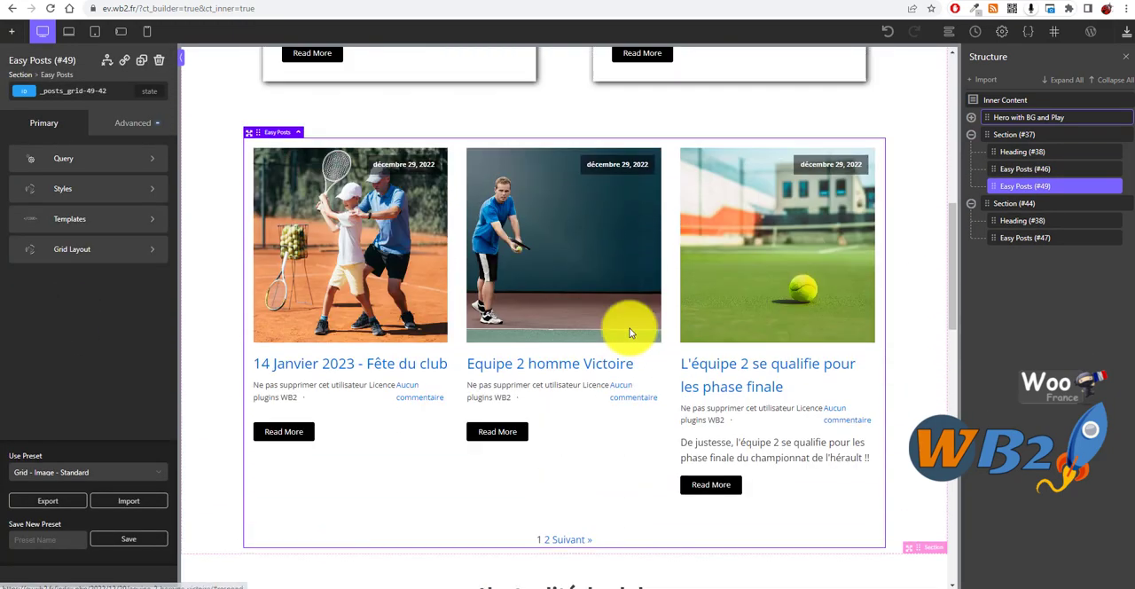
Step: Set the new Easy Posts grid's WP query to custom and choose the first listed post type
left_click(87, 161)
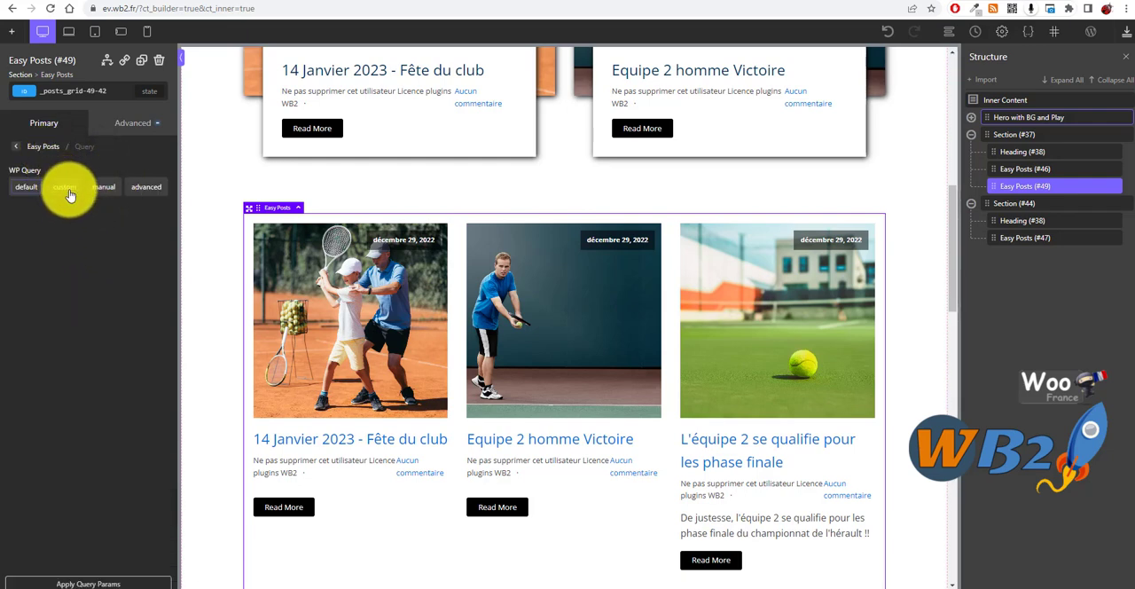
left_click(70, 188)
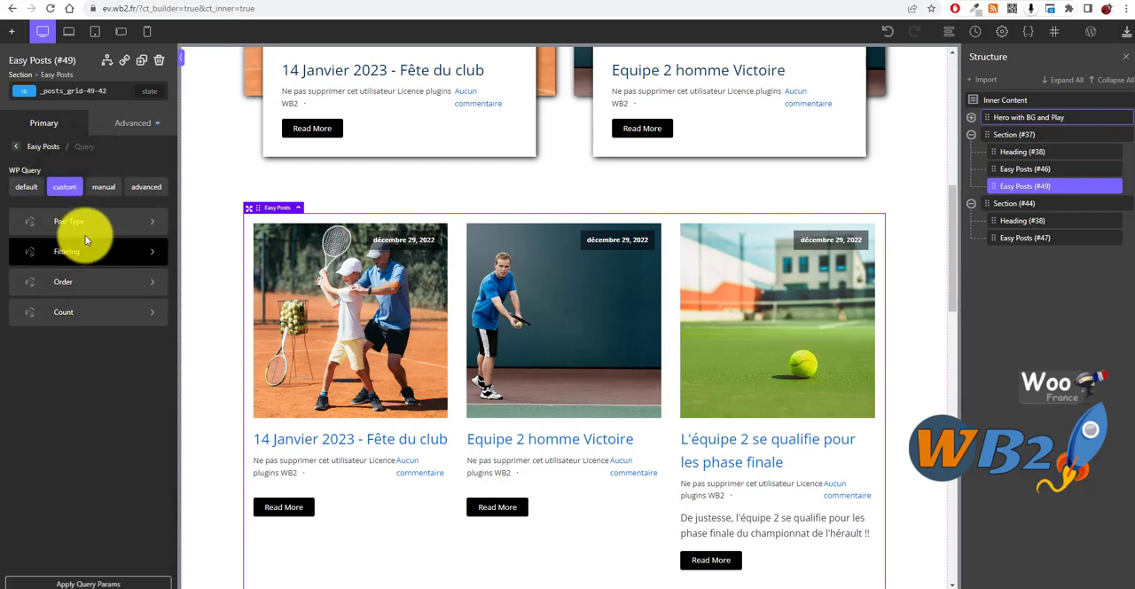
left_click(88, 223)
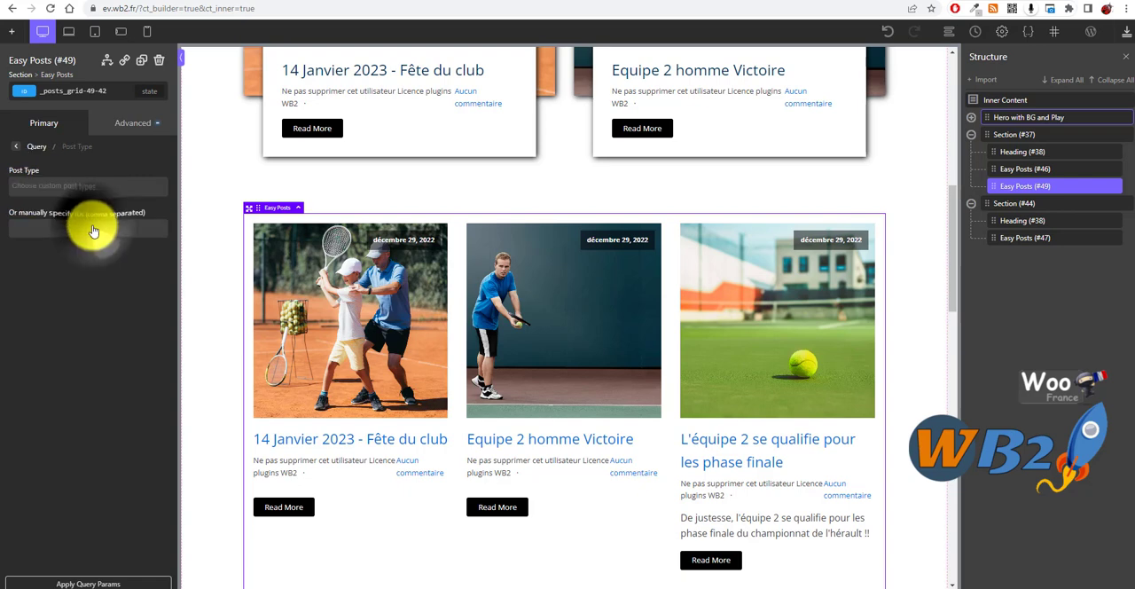
left_click(49, 187)
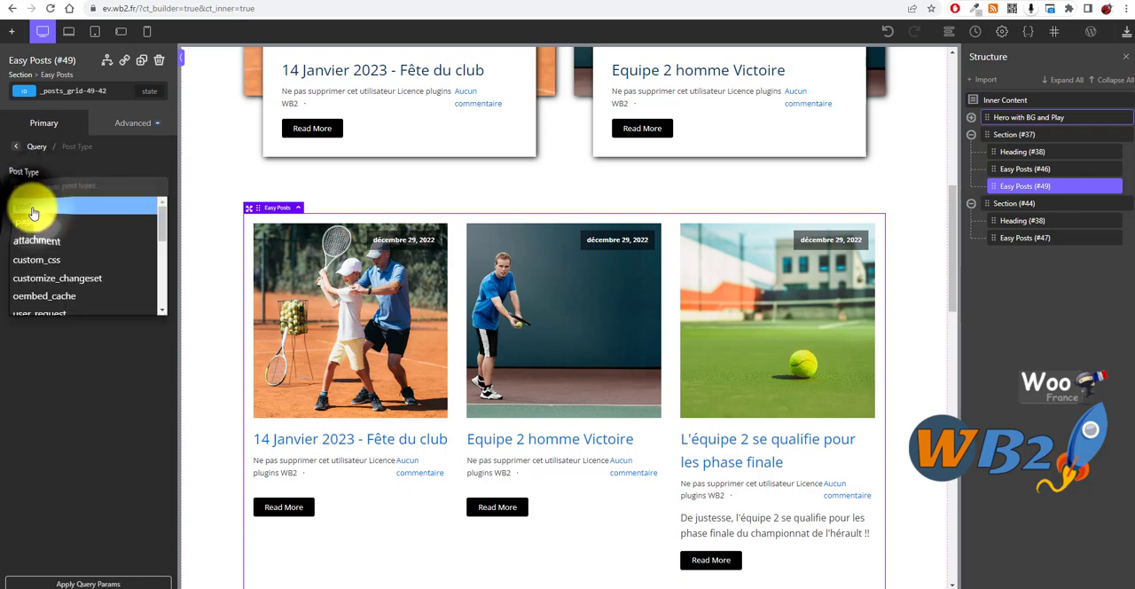
left_click(32, 212)
left_click(38, 149)
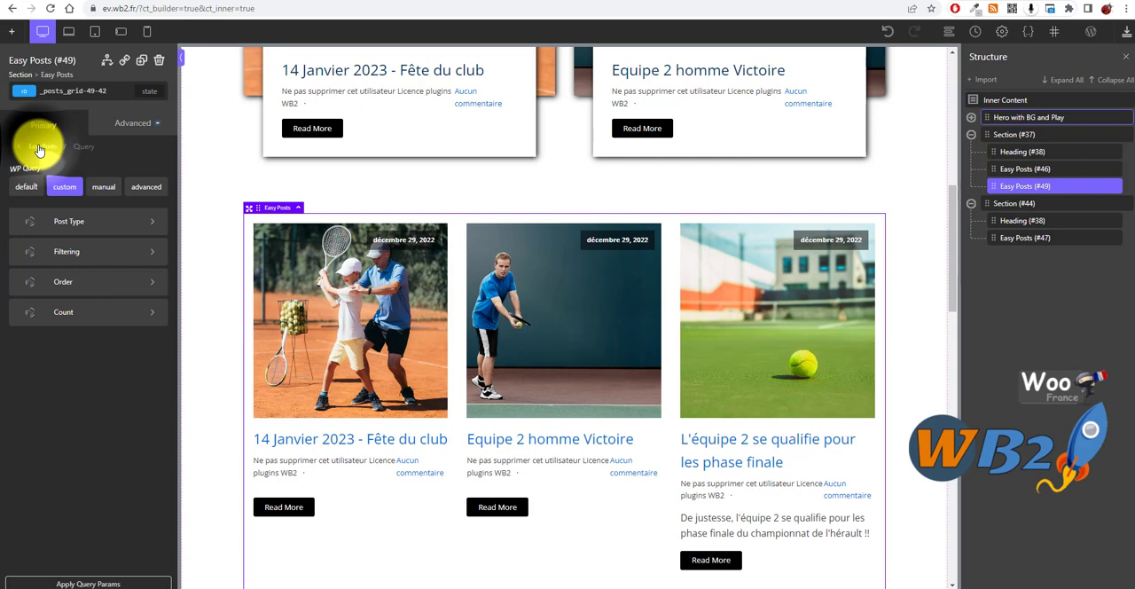
Step: Filter the new grid's query to the "A la une" category, apply the query parameters and check the posts it shows
left_click(66, 246)
left_click(83, 184)
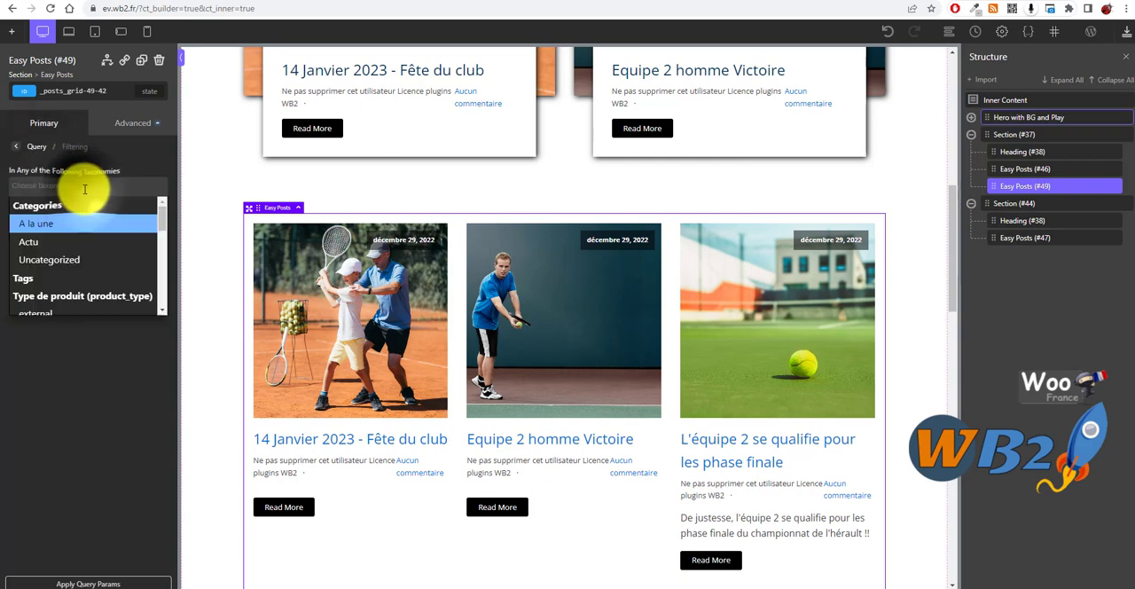
left_click(41, 231)
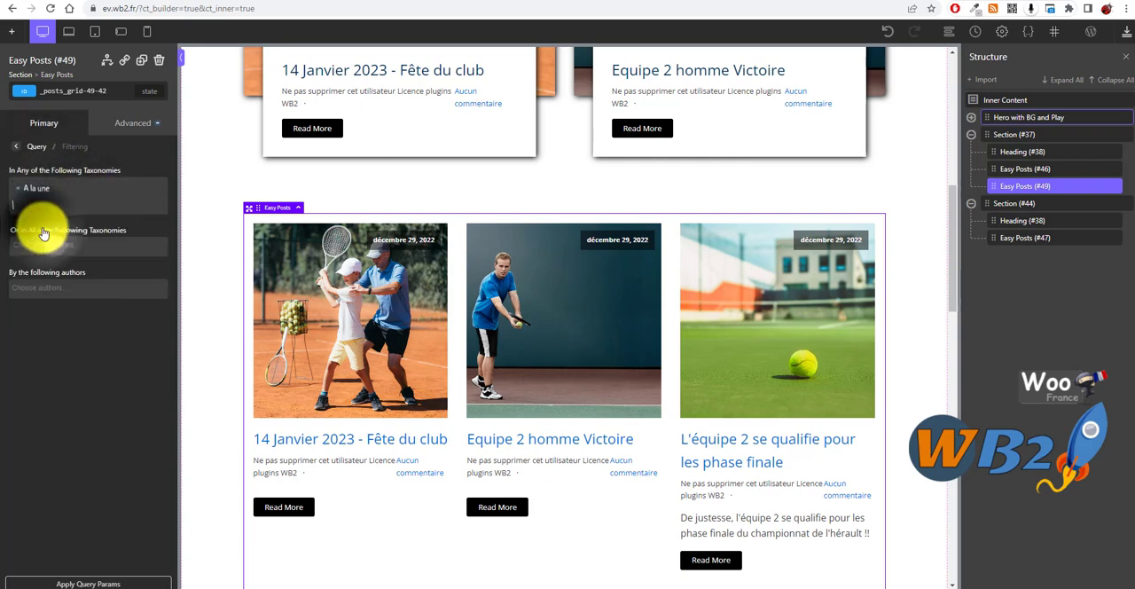
left_click(113, 584)
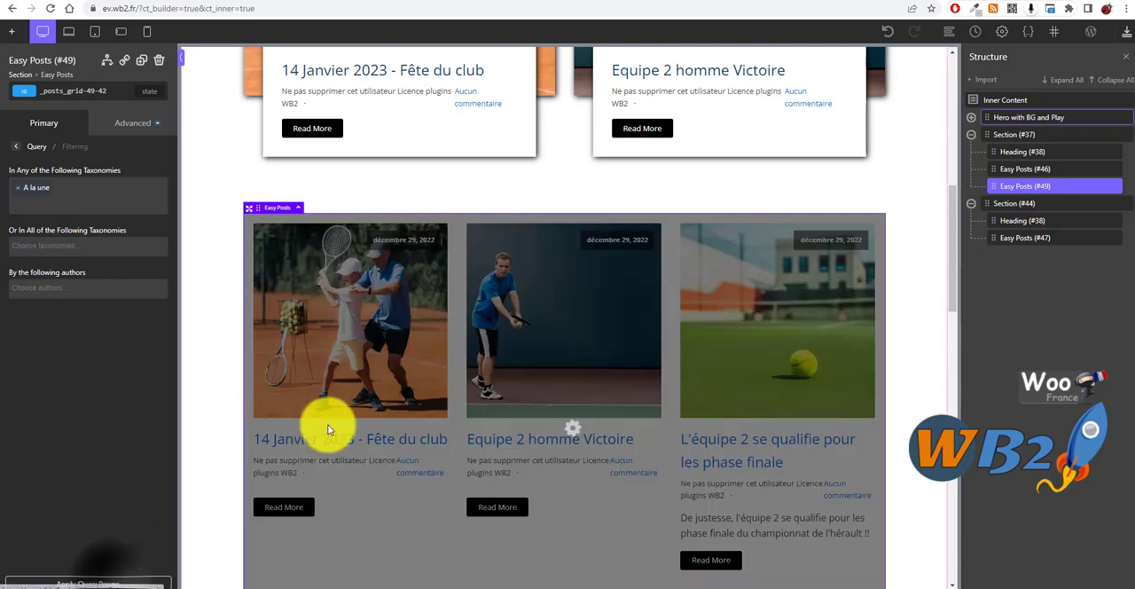
scroll(767, 315, "down", 3)
scroll(621, 316, "up", 3)
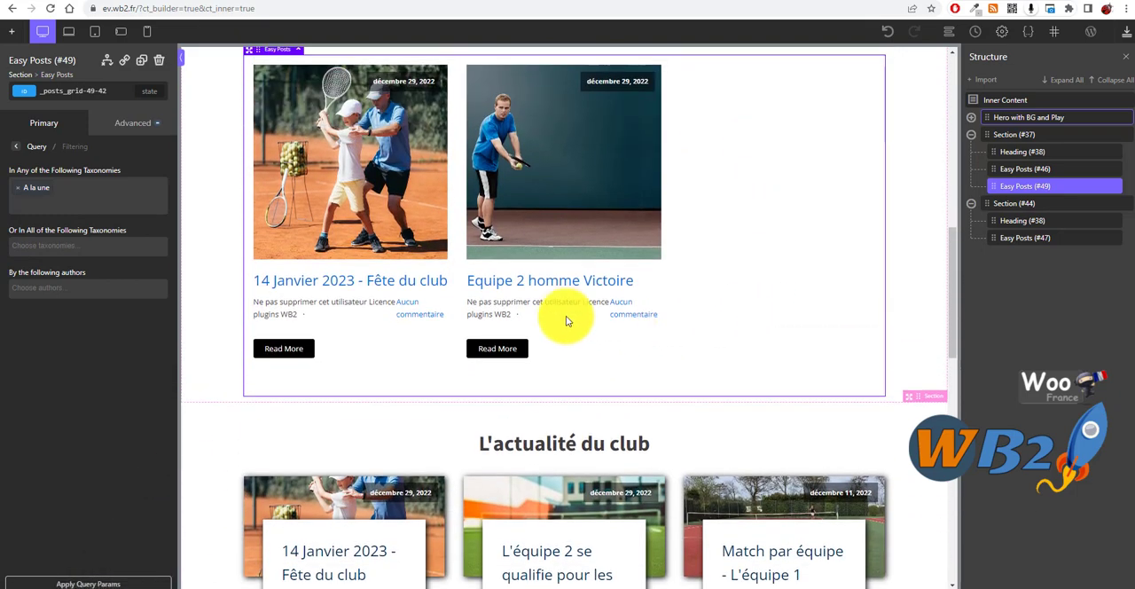
Step: Compare the new grid with the existing one, then apply the "List w/ Rectangle Overlap (Centered)" preset to it and review the layout
left_click(39, 144)
scroll(638, 384, "down", 1)
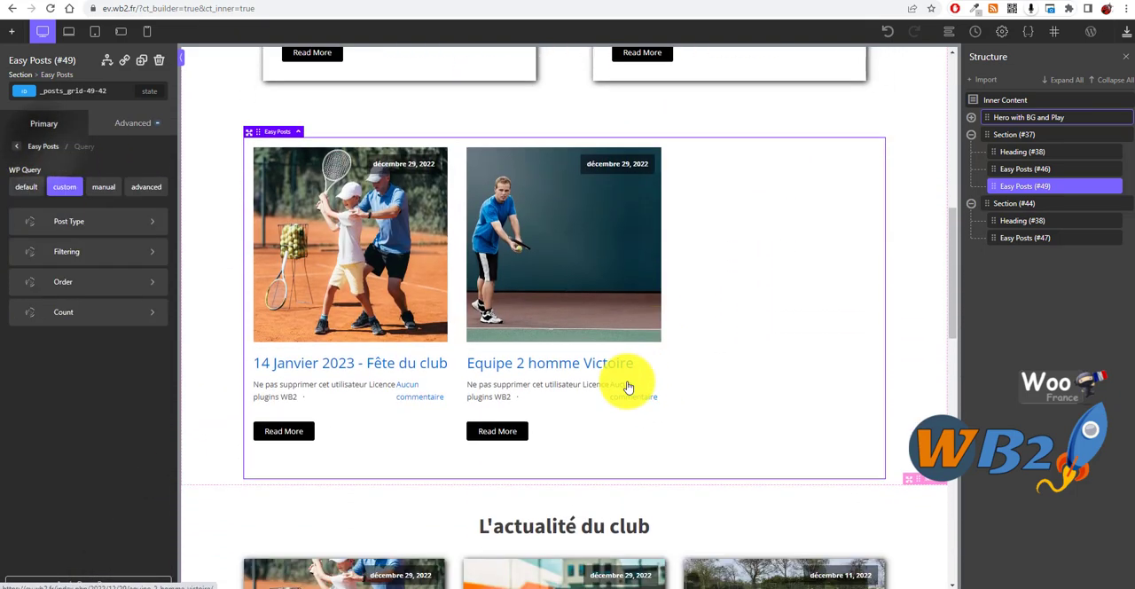
left_click(32, 146)
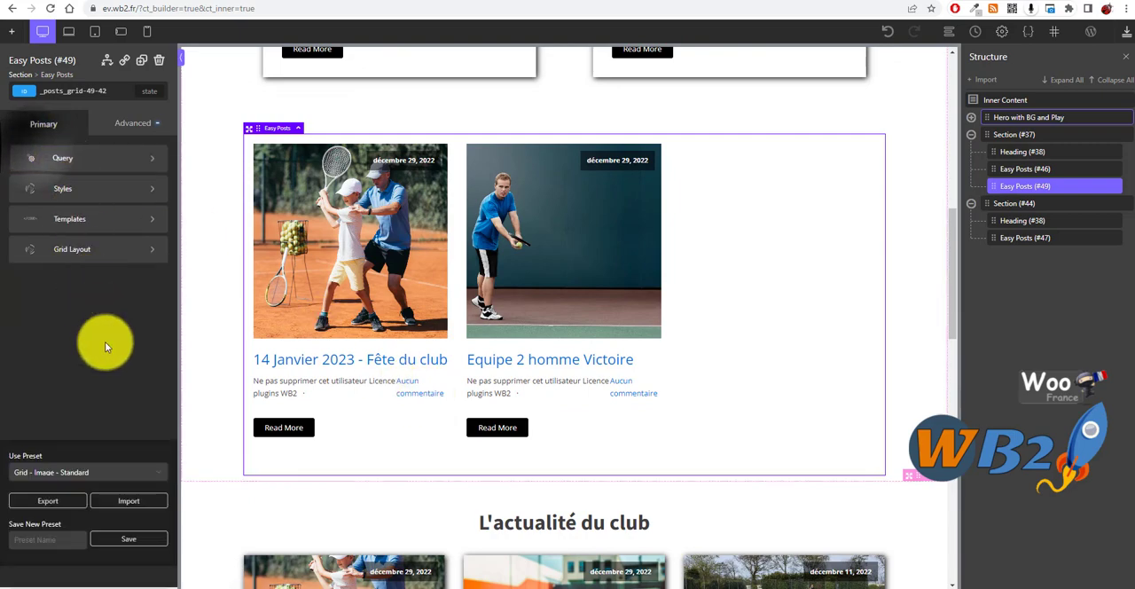
scroll(663, 467, "down", 5)
scroll(520, 435, "up", 8)
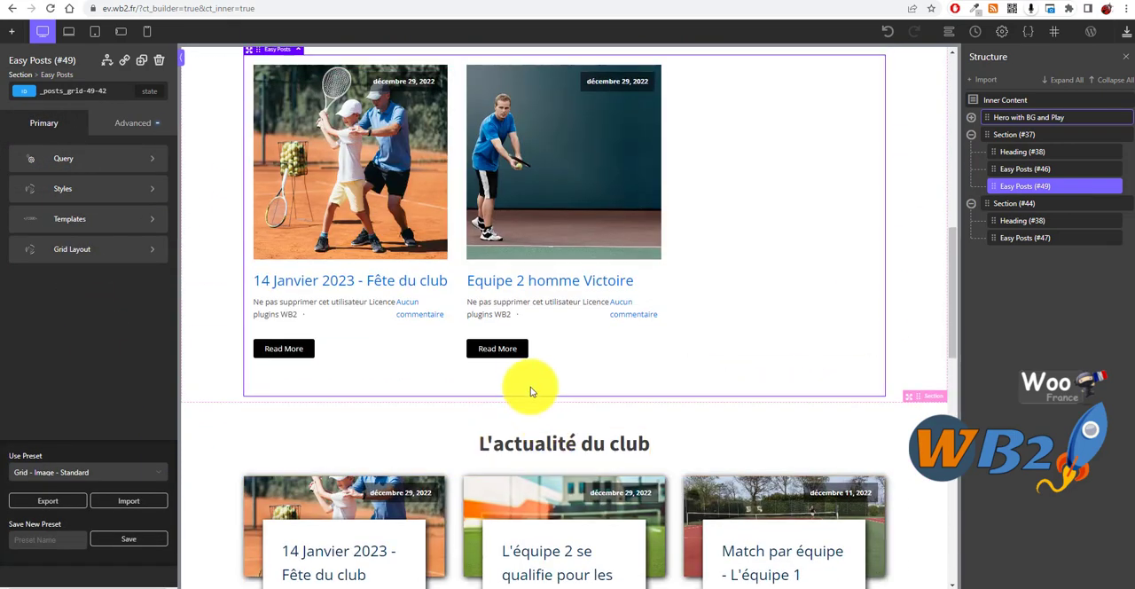
scroll(743, 266, "up", 1)
scroll(436, 464, "down", 4)
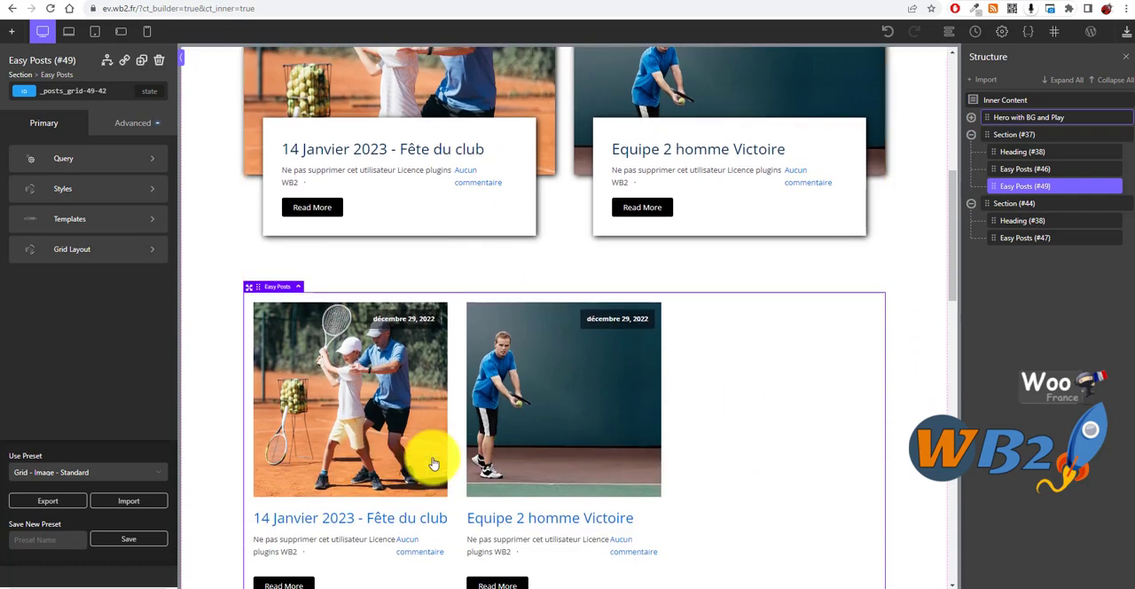
left_click(113, 474)
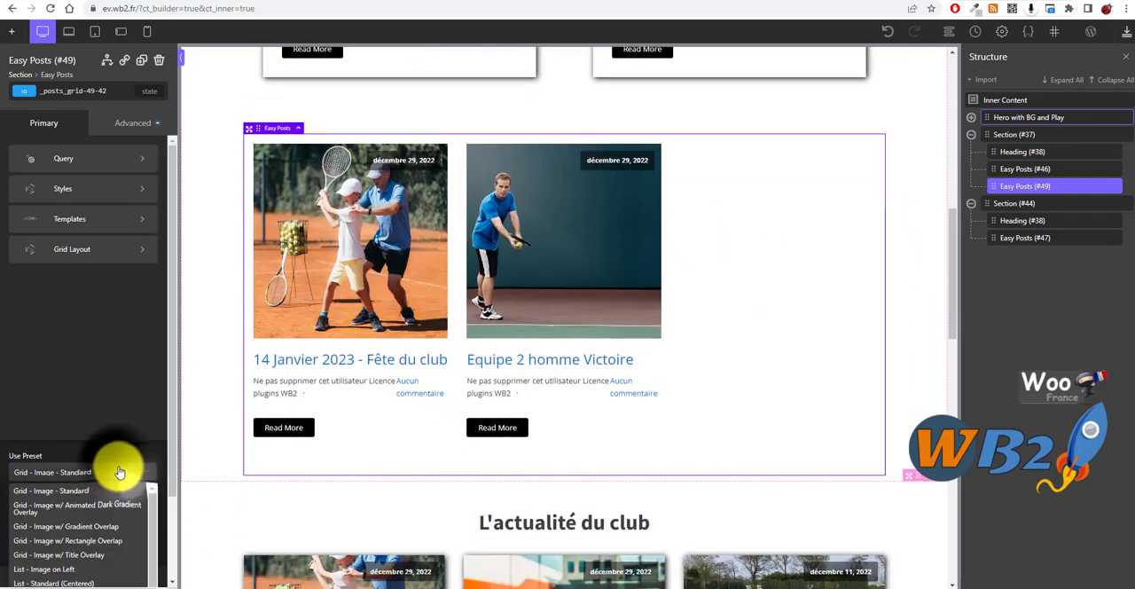
scroll(91, 514, "down", 3)
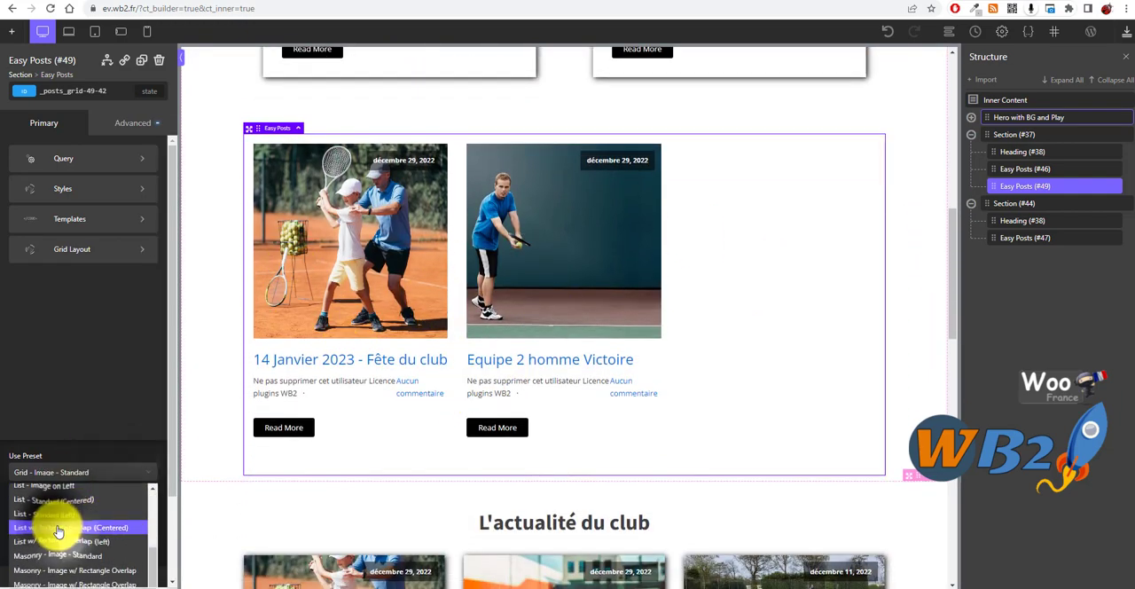
left_click(58, 528)
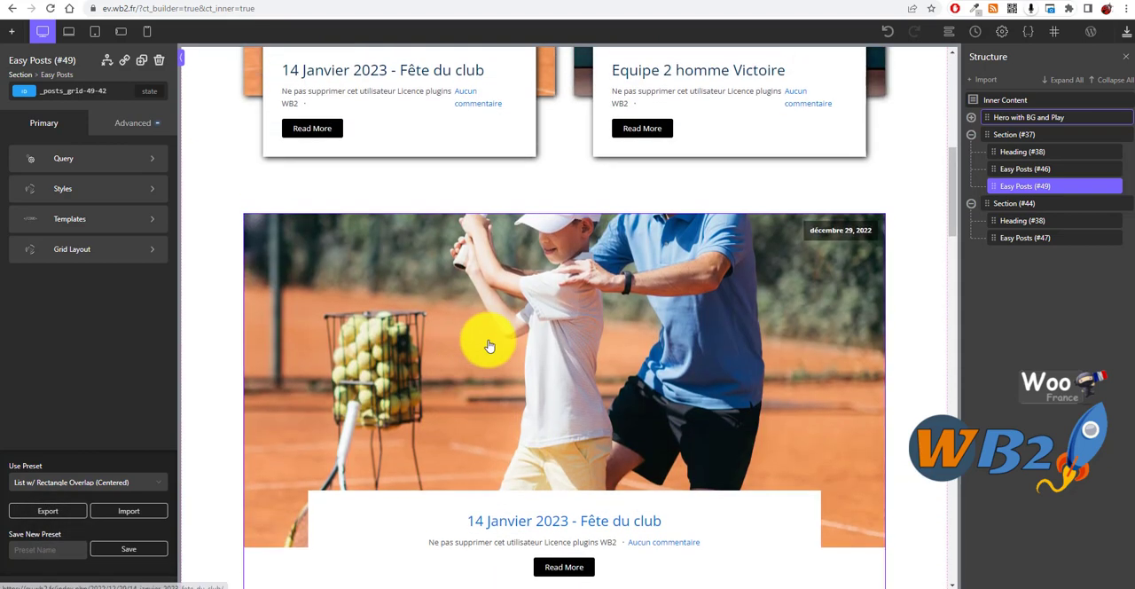
scroll(489, 342, "down", 6)
scroll(430, 404, "up", 8)
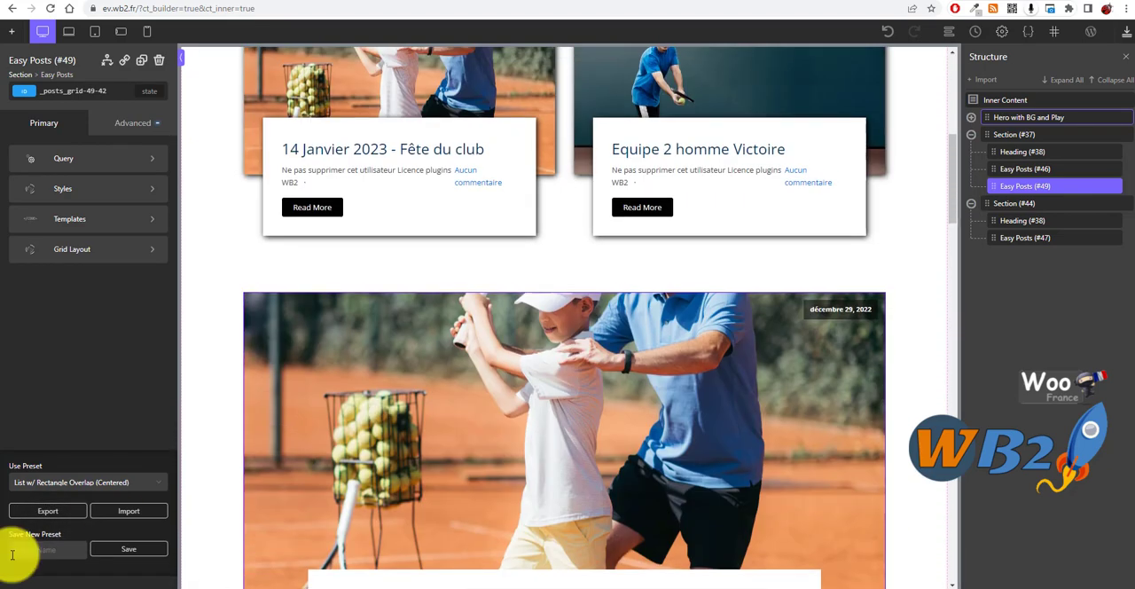
Step: Change the new Easy Posts element's preset to "CSS Grid - Masonry" and review how its posts are laid out
left_click(106, 484)
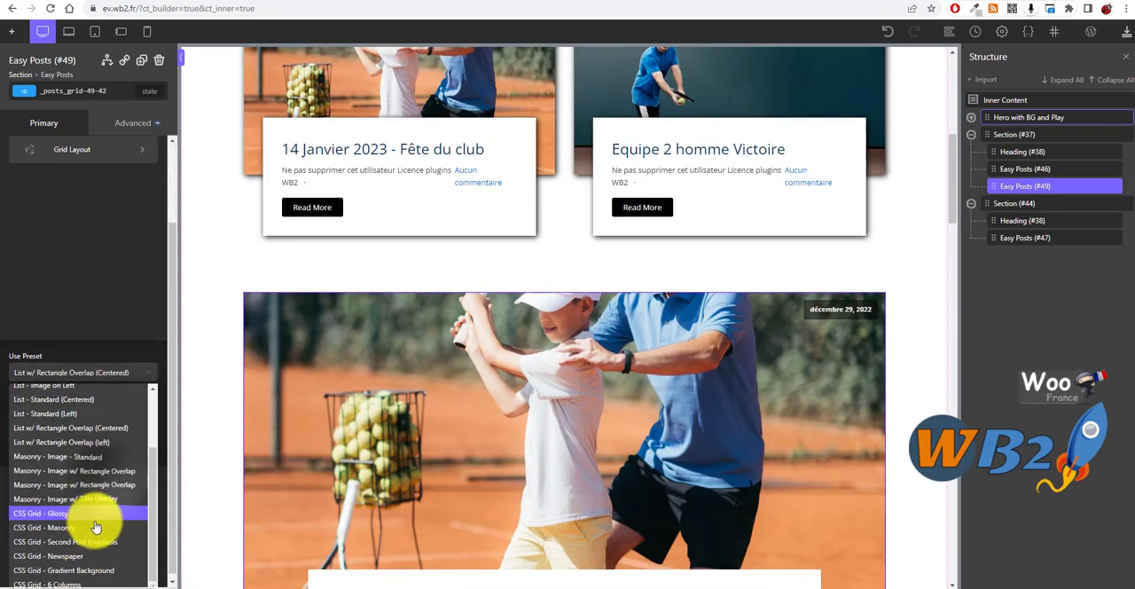
left_click(76, 530)
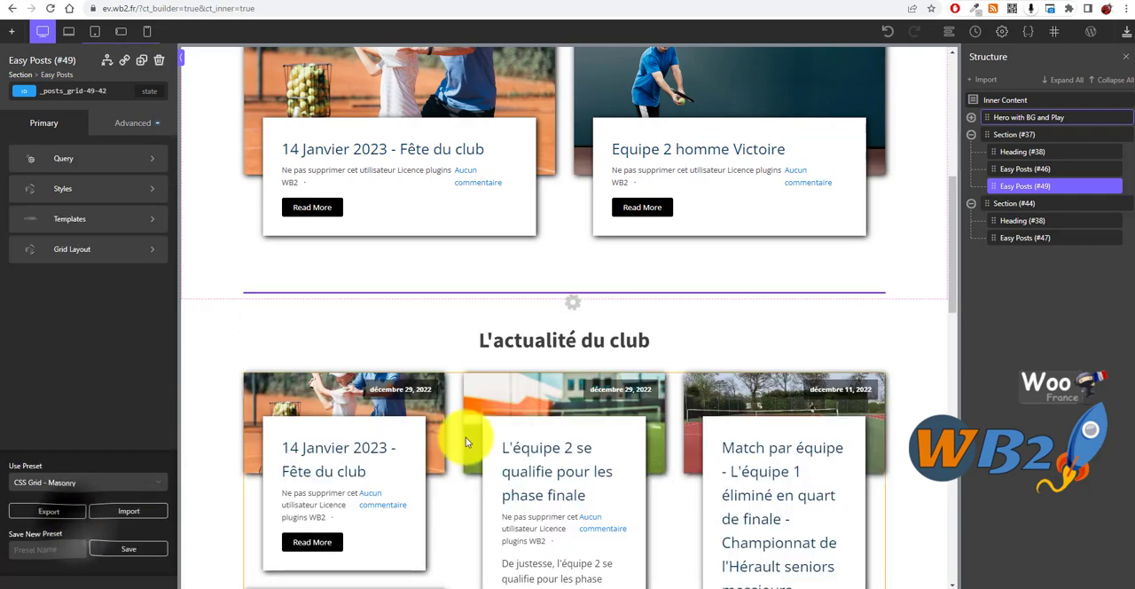
scroll(669, 460, "down", 2)
scroll(507, 395, "up", 2)
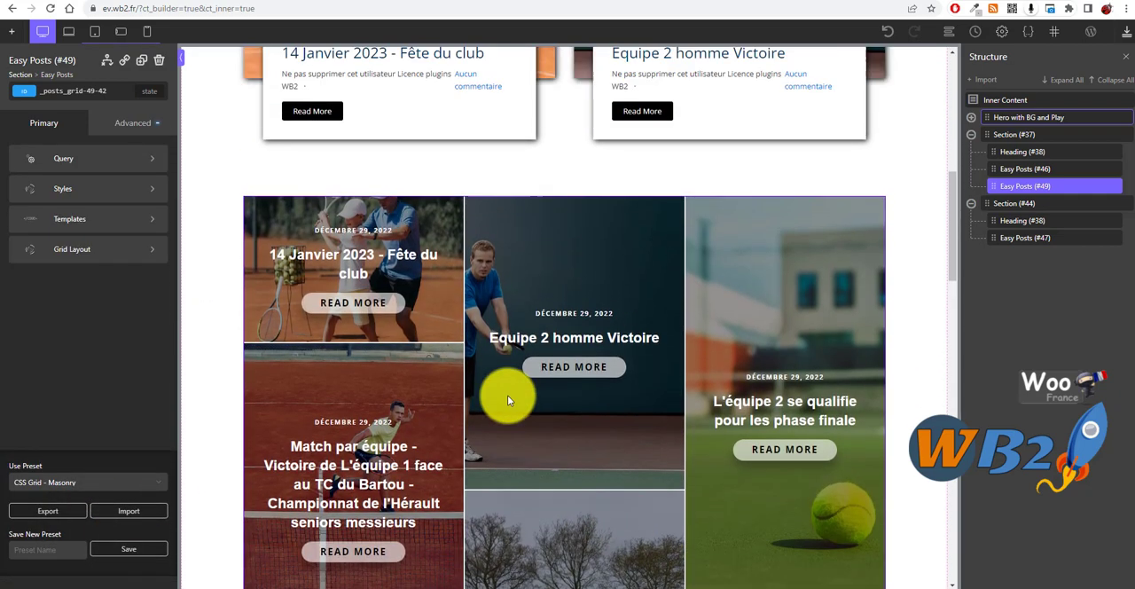
scroll(525, 352, "down", 2)
scroll(494, 263, "down", 6)
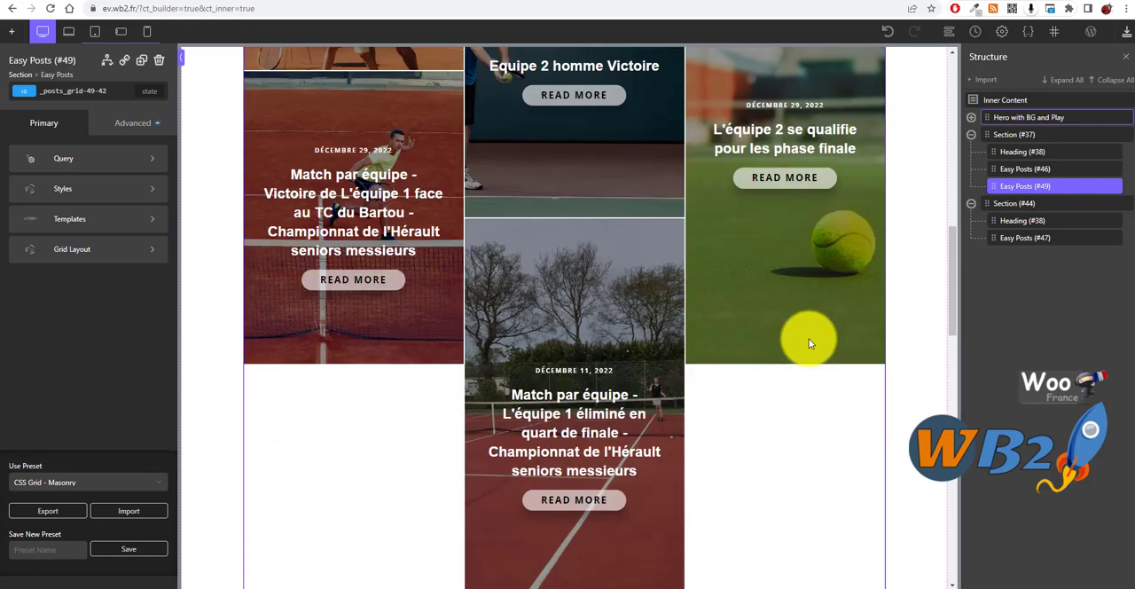
scroll(322, 352, "up", 3)
scroll(287, 375, "up", 5)
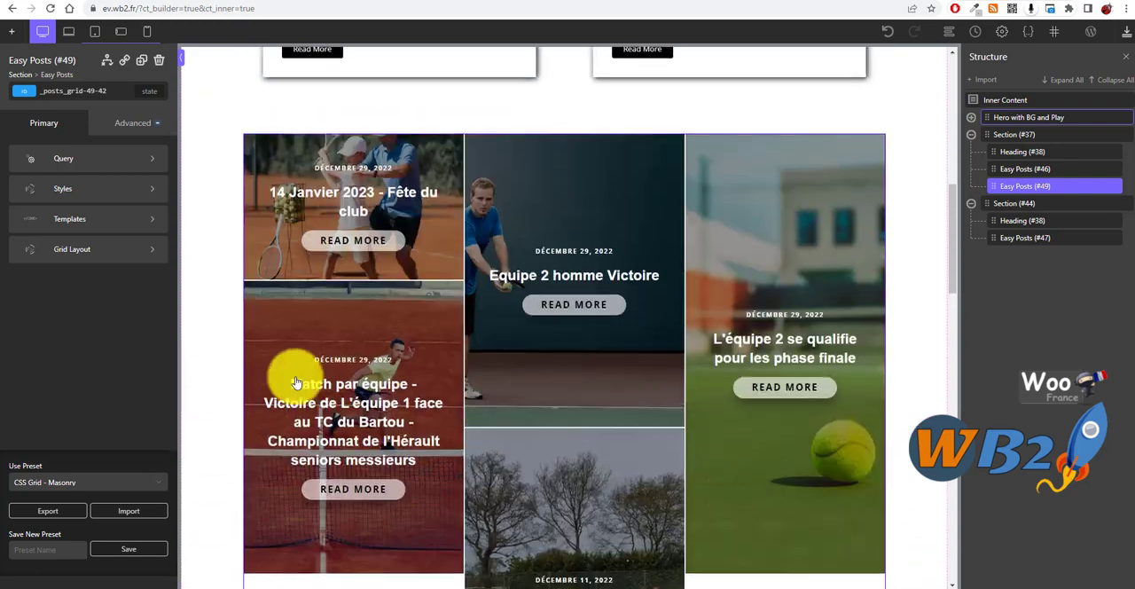
scroll(706, 412, "down", 1)
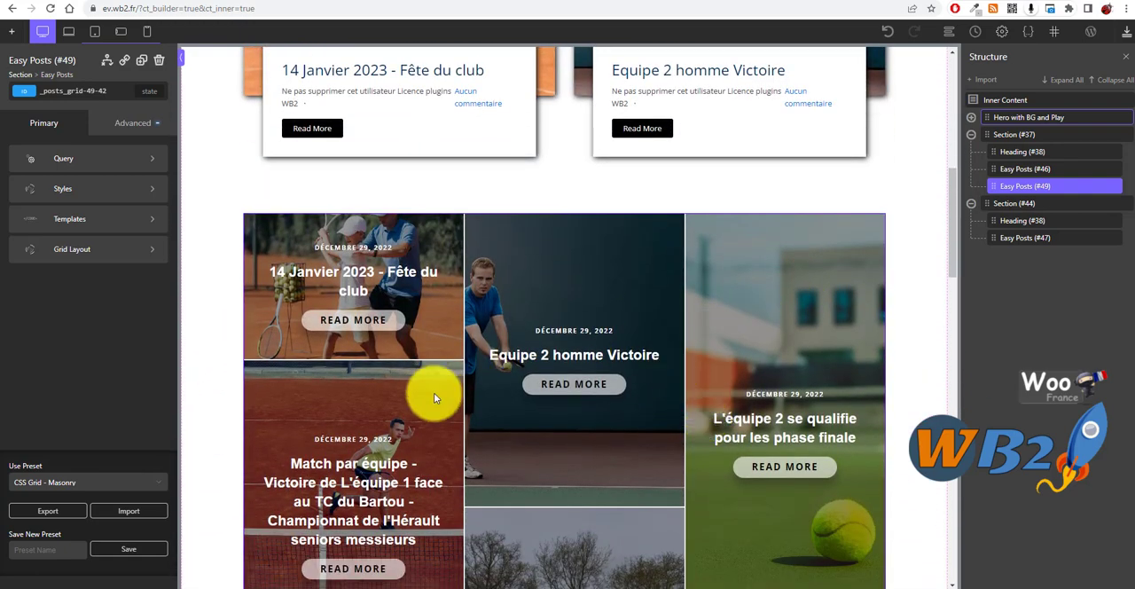
scroll(786, 322, "down", 5)
scroll(602, 344, "up", 6)
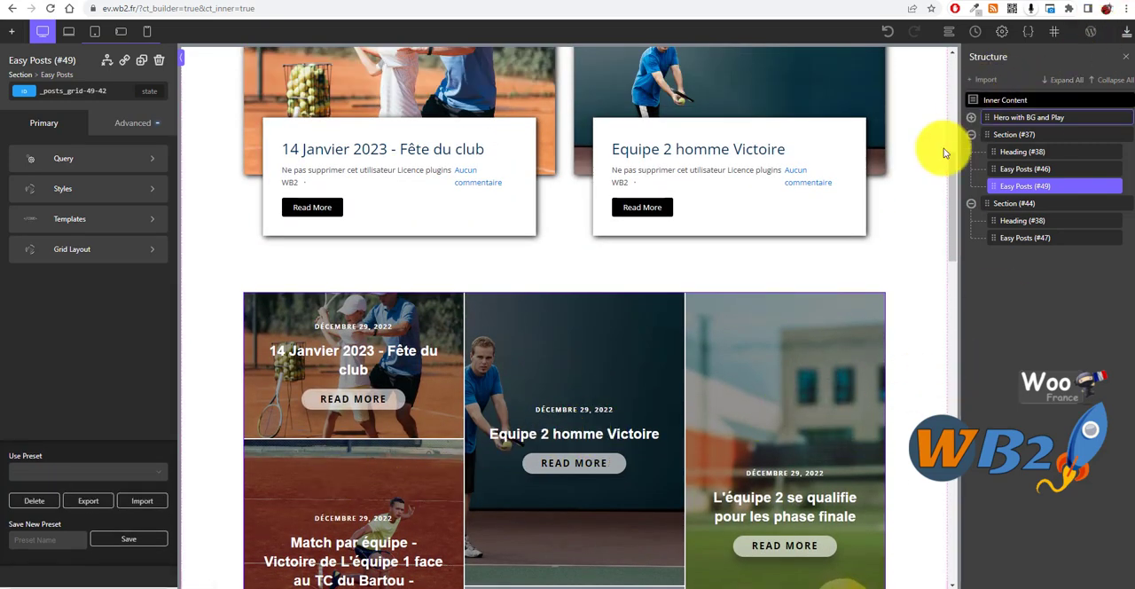
Step: Delete the extra Easy Posts element (#49) from Section (#37) and save the homepage changes
scroll(868, 296, "up", 2)
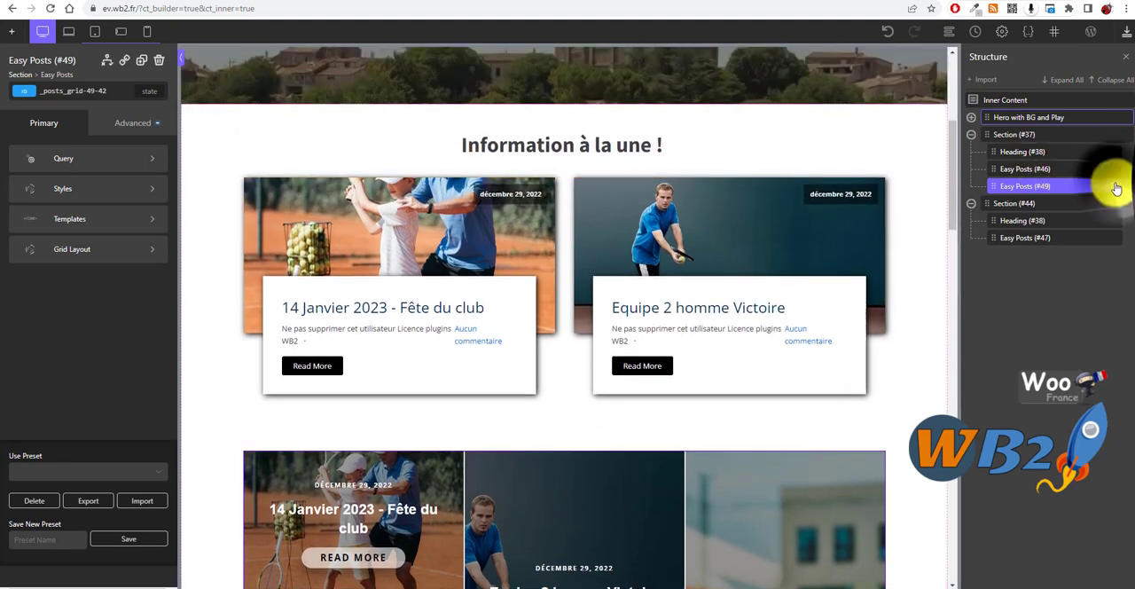
key("Delete")
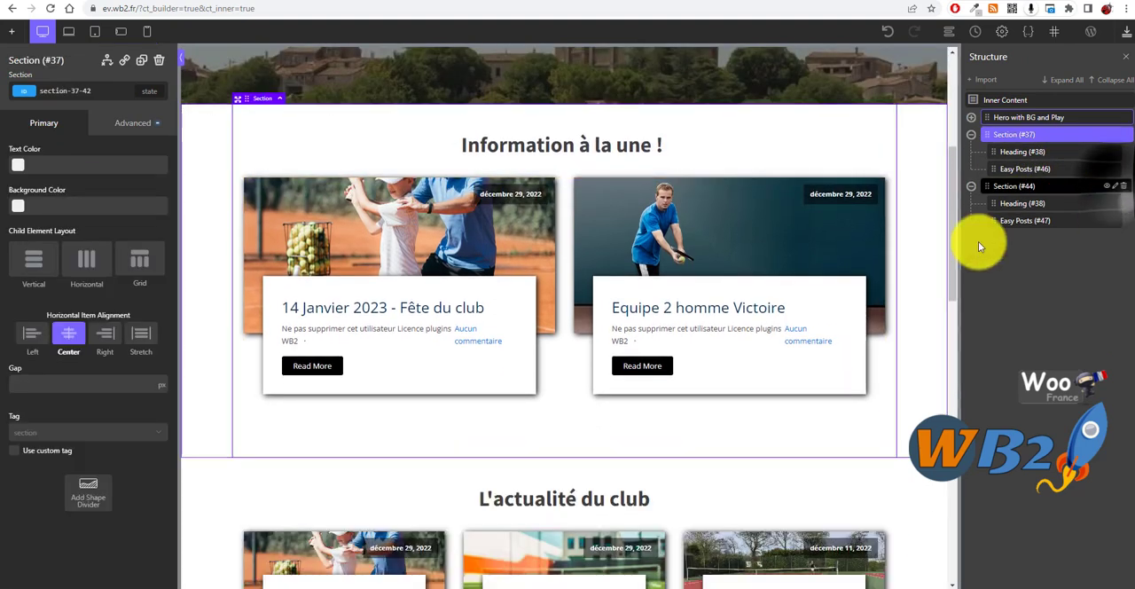
left_click(1126, 38)
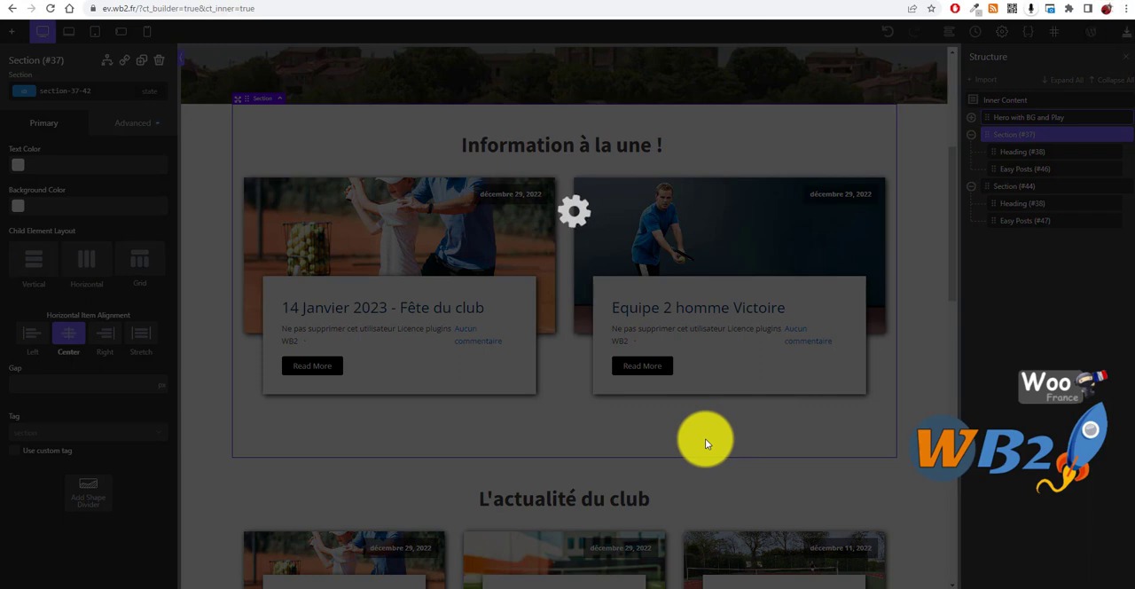